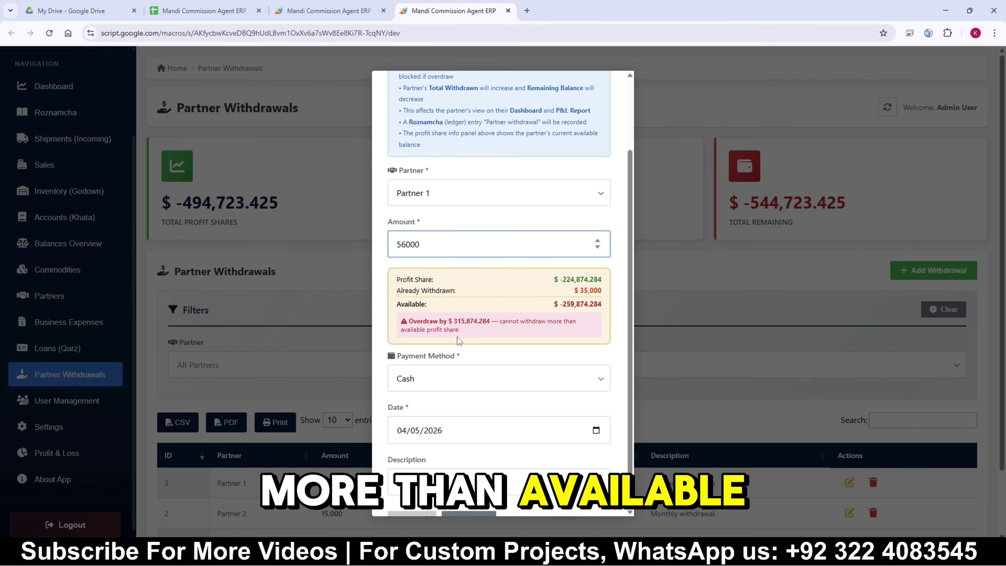
Check Partner 1's profit share and available balance in a new withdrawal form, and close it without saving.
click(372, 249)
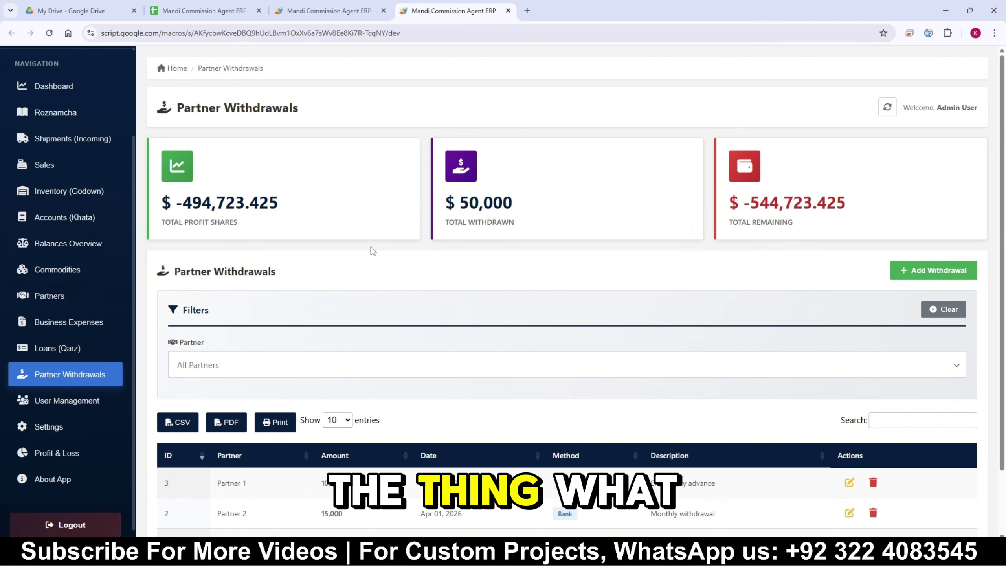
click(931, 274)
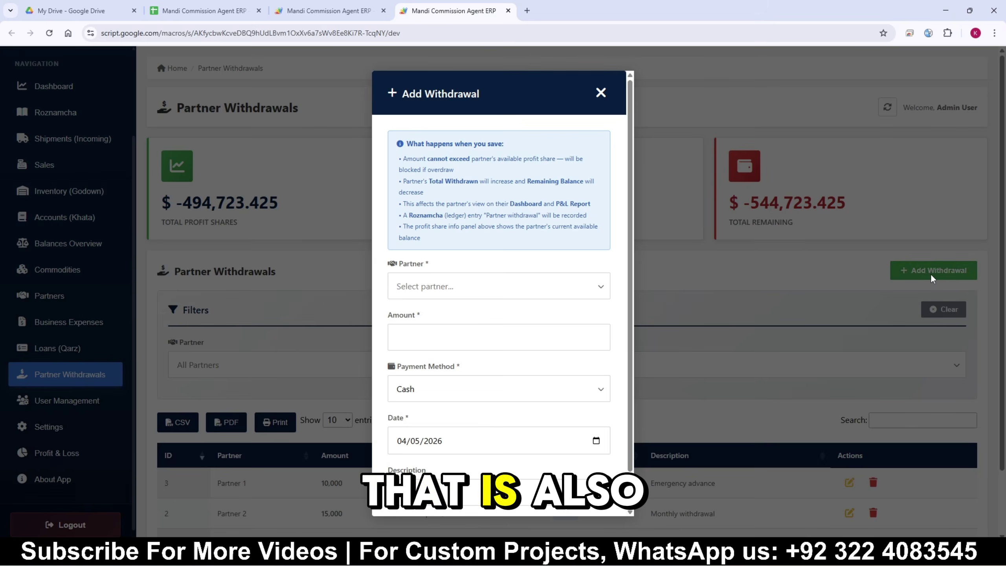
click(462, 283)
click(435, 329)
scroll(499, 296, down, 2)
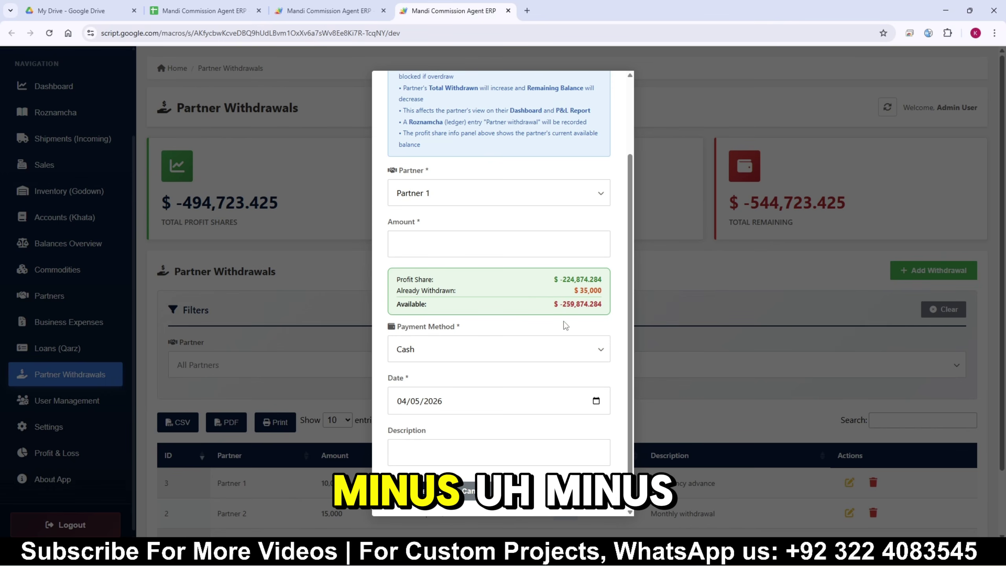
scroll(554, 320, up, 2)
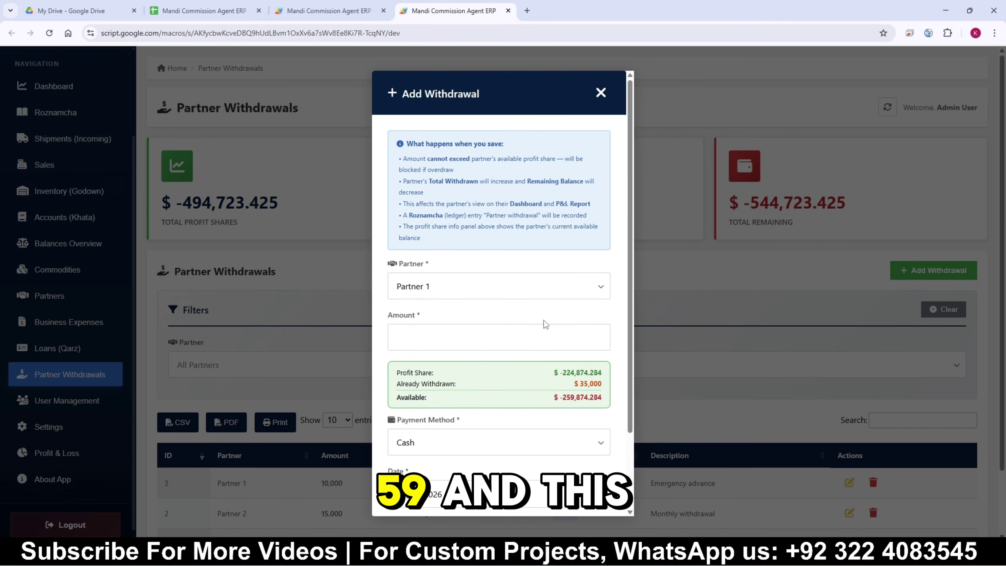
scroll(449, 305, down, 2)
scroll(523, 221, up, 3)
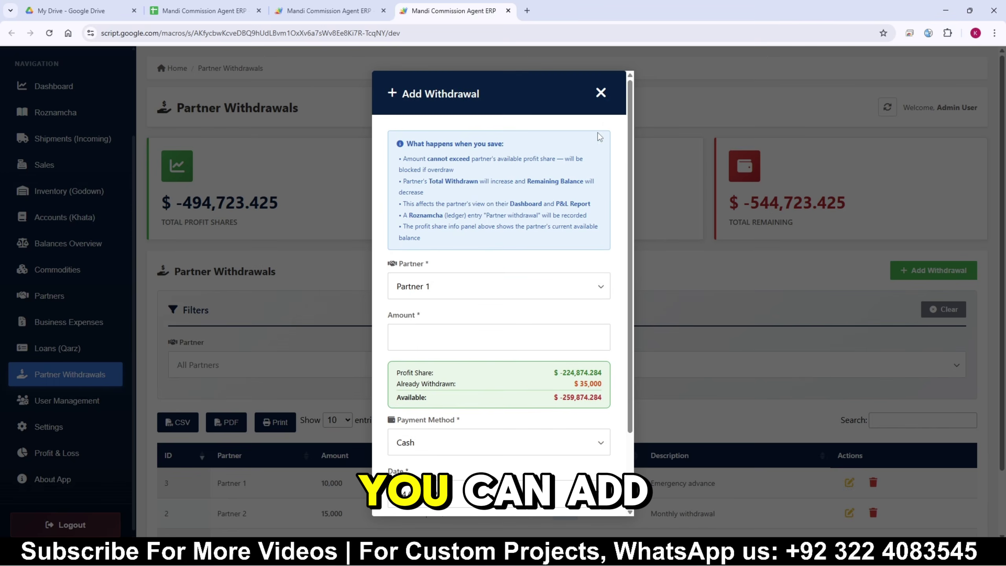
click(599, 93)
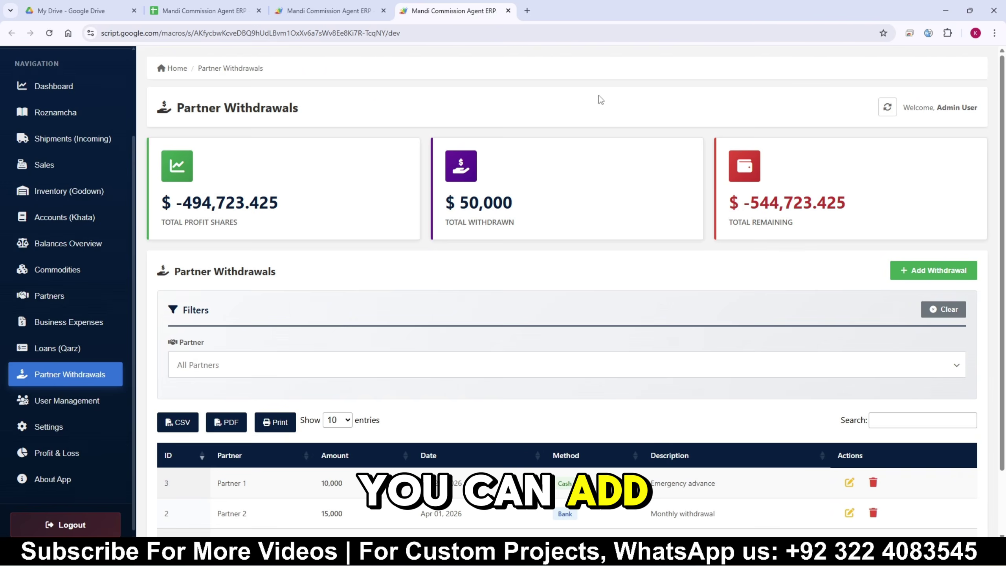
On the Loans (Qarz) page, start a new loan of type Given (We gave) for the account Supplier 3.
click(70, 350)
scroll(440, 333, down, 1)
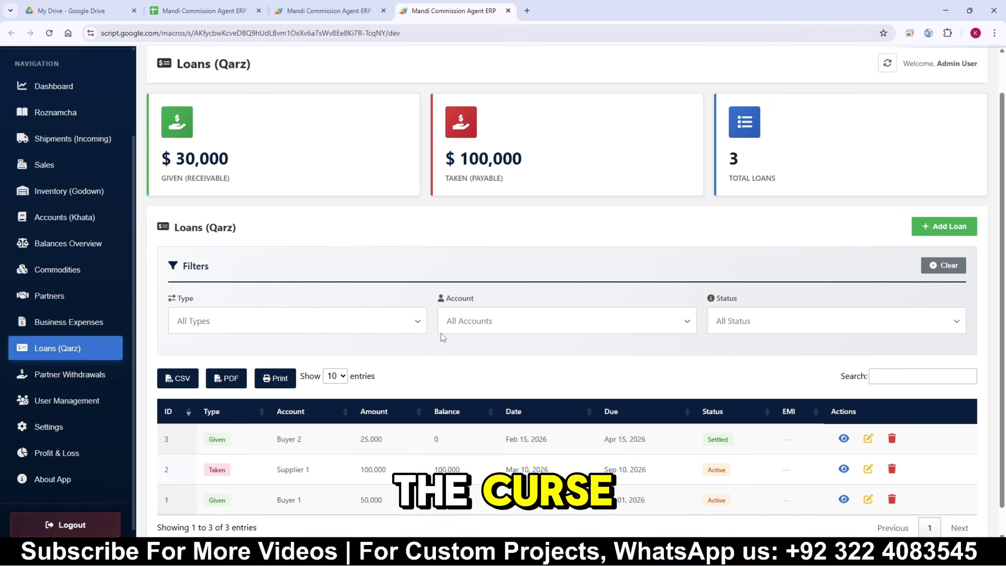
scroll(441, 333, down, 1)
scroll(250, 487, up, 2)
scroll(359, 412, down, 2)
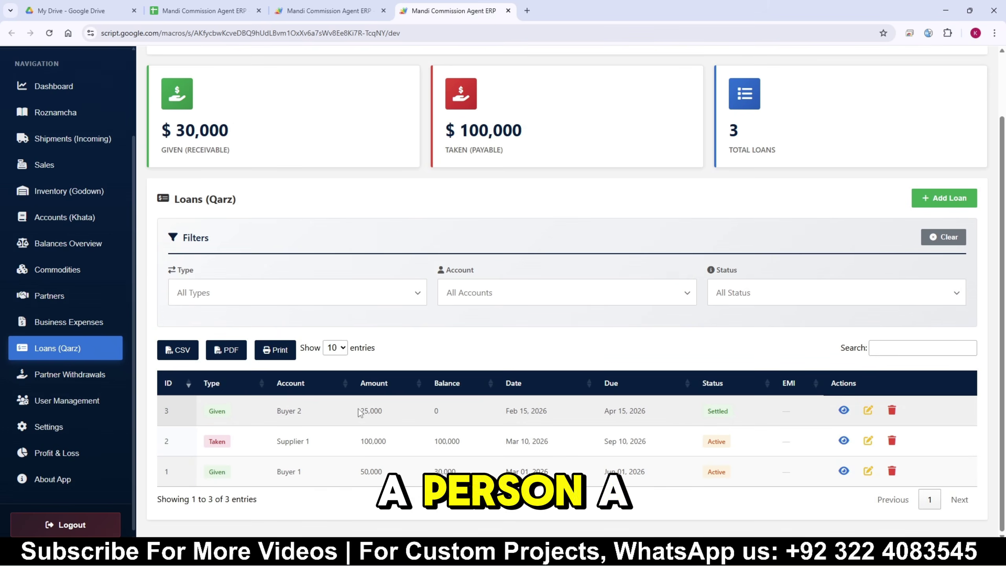
click(932, 207)
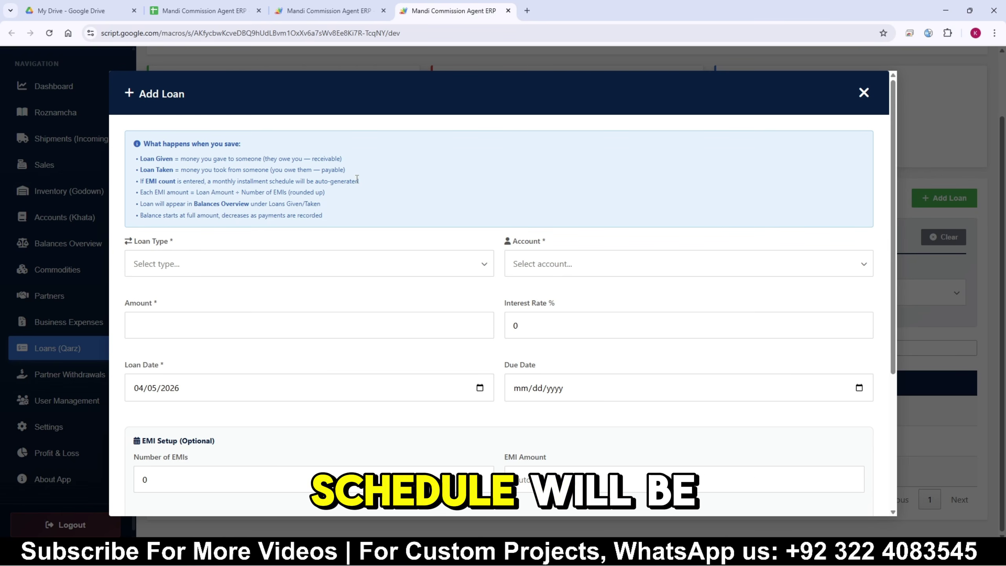
click(171, 269)
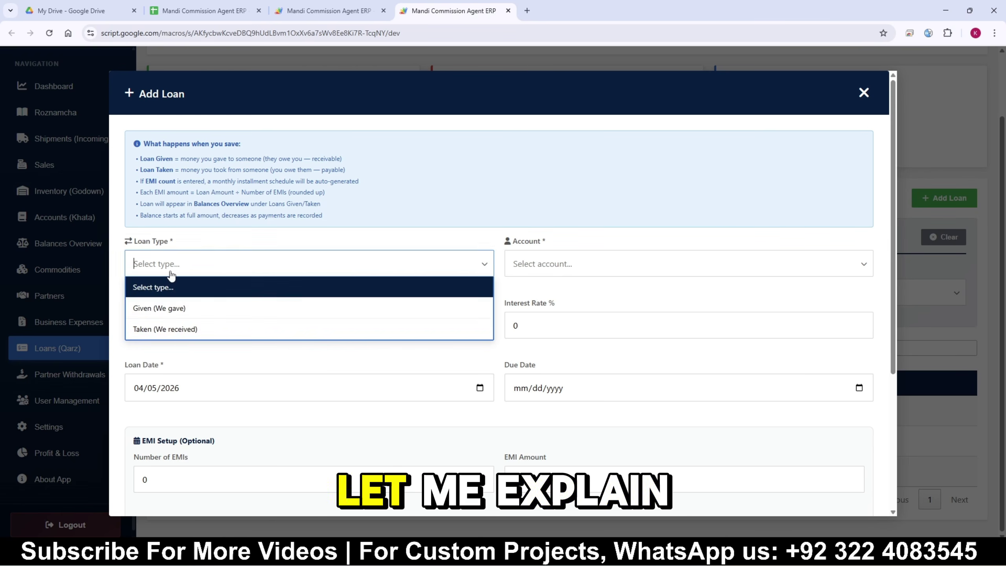
click(172, 311)
scroll(194, 274, down, 1)
scroll(195, 274, down, 3)
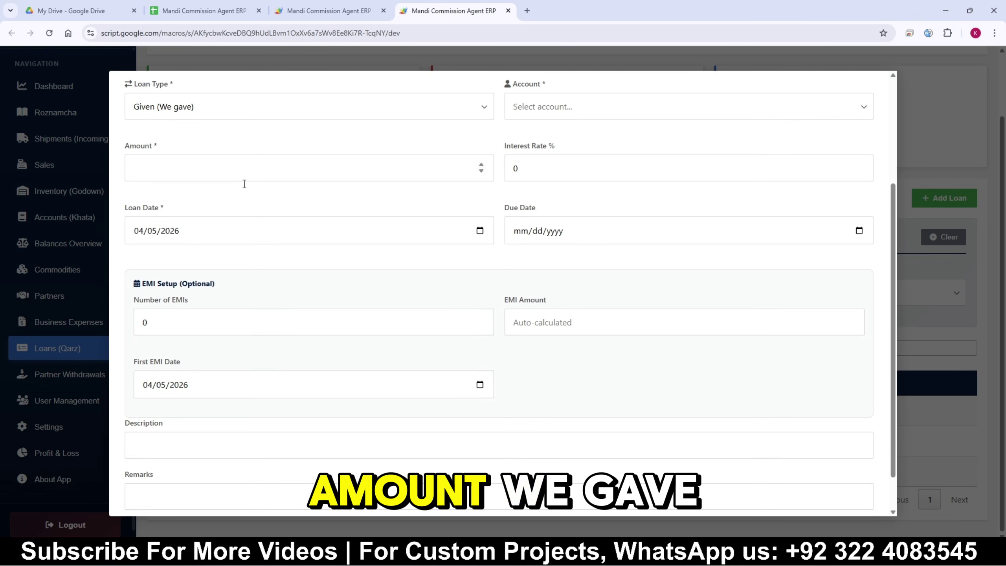
click(568, 105)
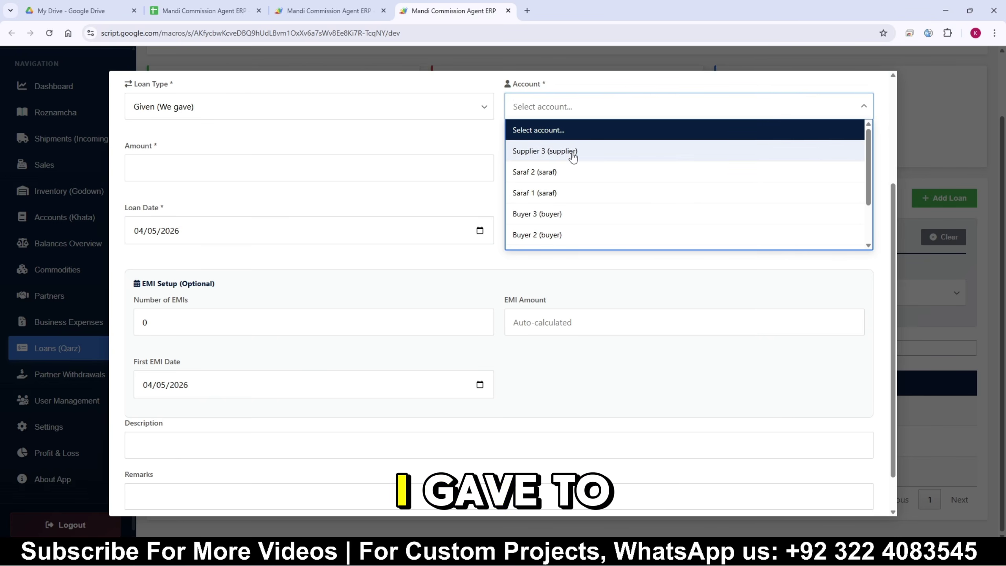
click(572, 152)
Set the loan amount to 5600 and the interest rate to 18%.
click(205, 173)
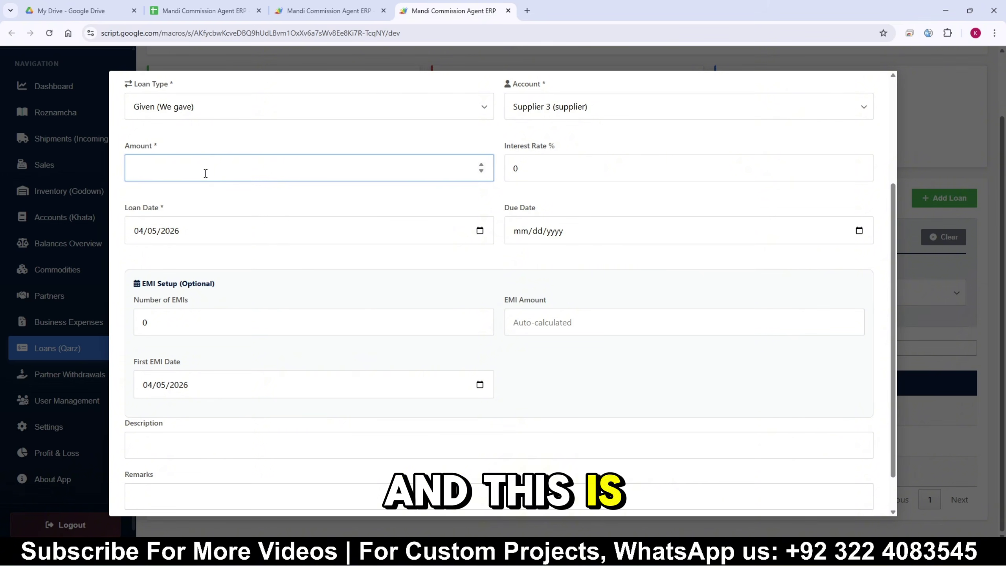
text(5600)
click(522, 168)
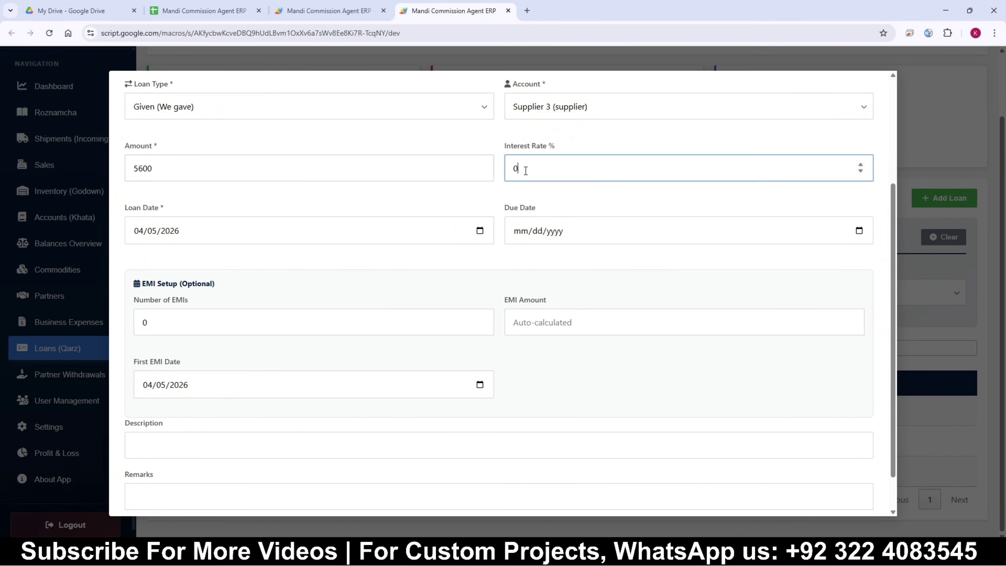
key(BackSpace)
text(18)
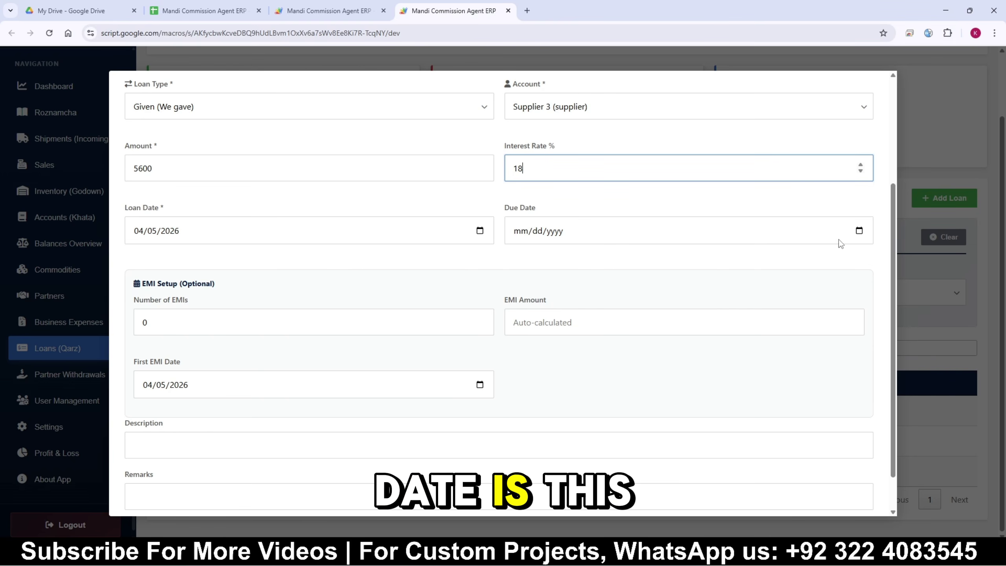
Set the loan's due date to 07/30/2026 and the number of EMIs to 10.
click(858, 230)
click(606, 256)
click(605, 257)
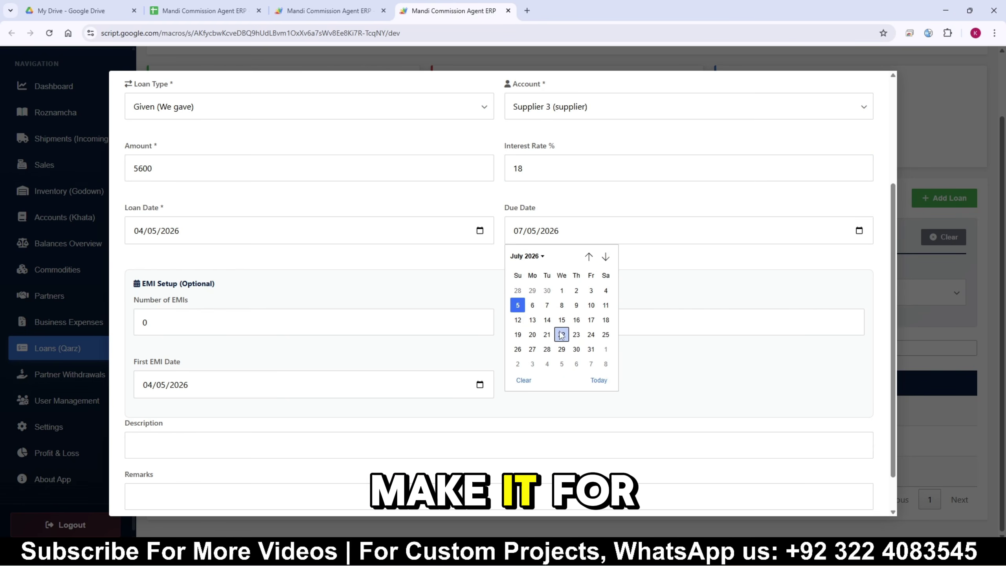
click(576, 348)
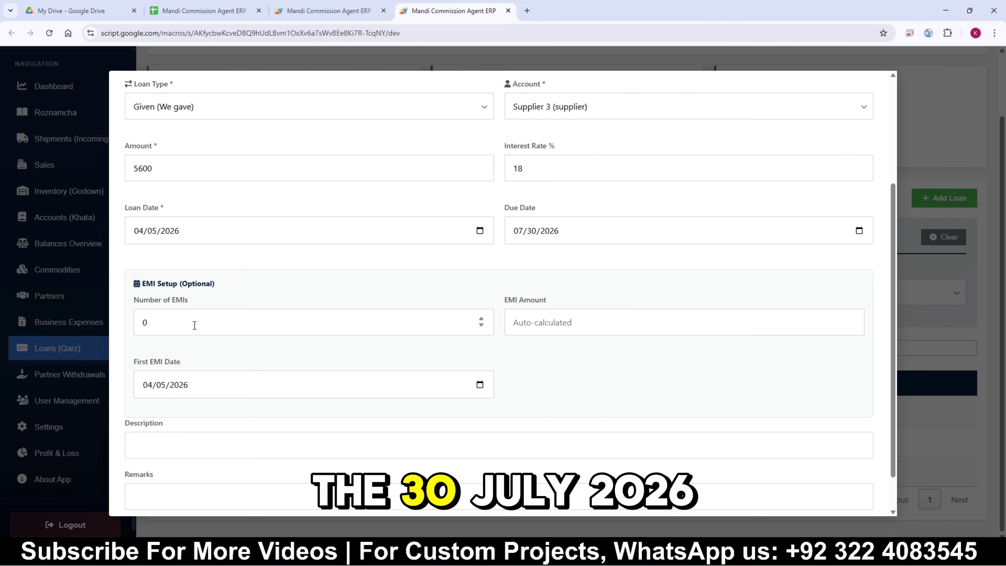
click(146, 324)
key(BackSpace)
text(10)
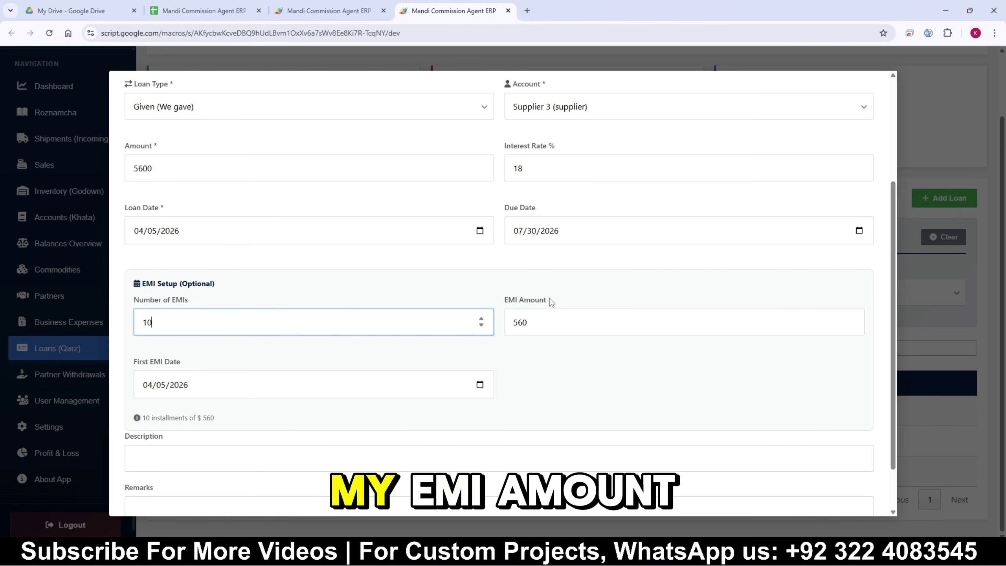
Enter "demo" as both the description and the remarks, and save the loan.
scroll(175, 375, down, 1)
click(173, 402)
text(demo)
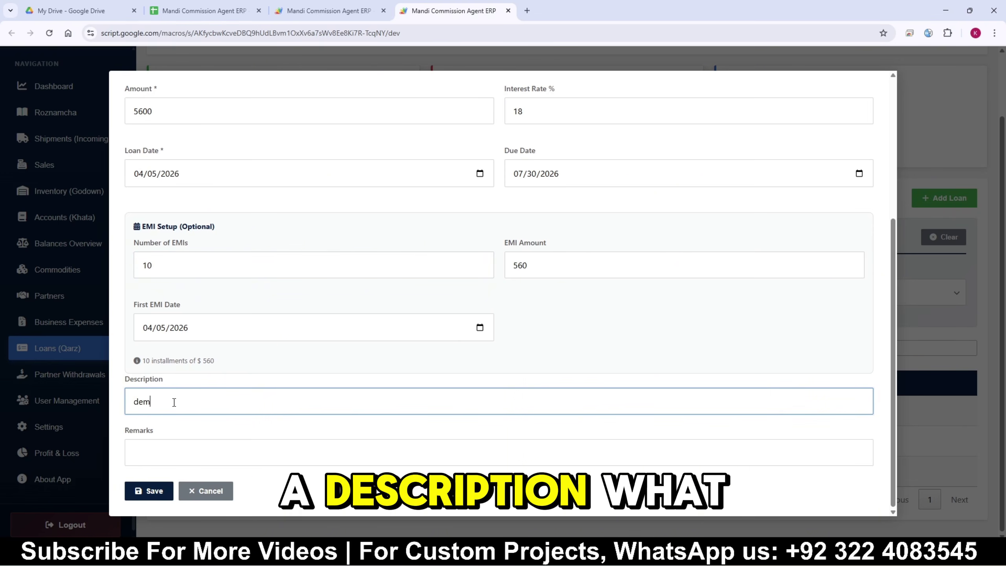
click(176, 454)
text(demo)
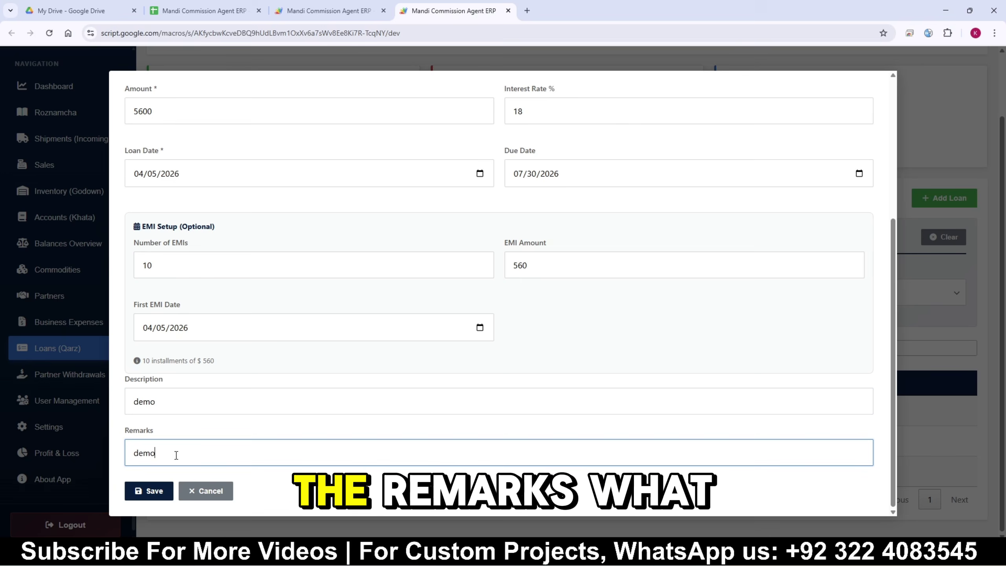
click(149, 490)
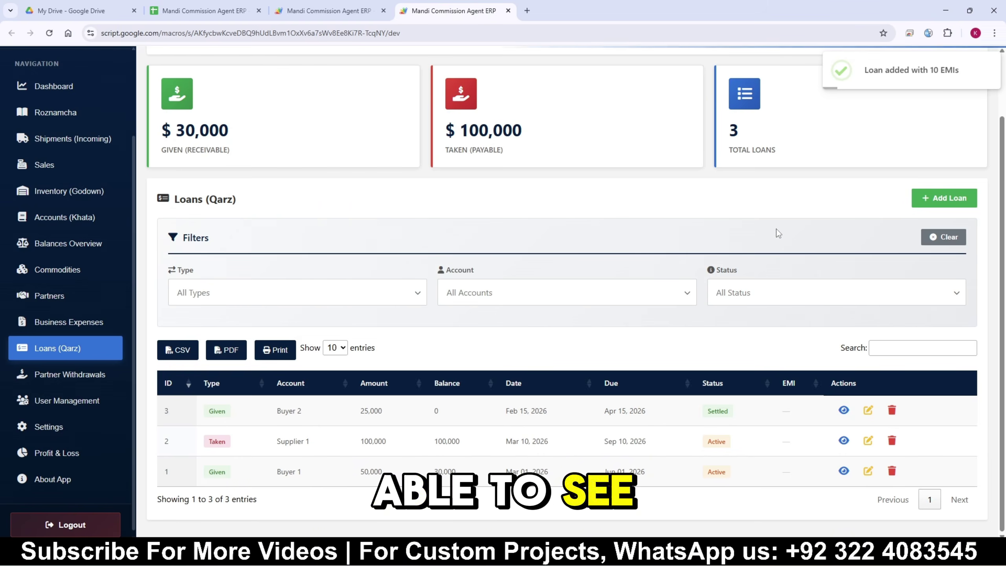
In the EMI schedule of the Supplier 3 loan, record a cash payment of 560 for installment #1.
scroll(552, 235, down, 2)
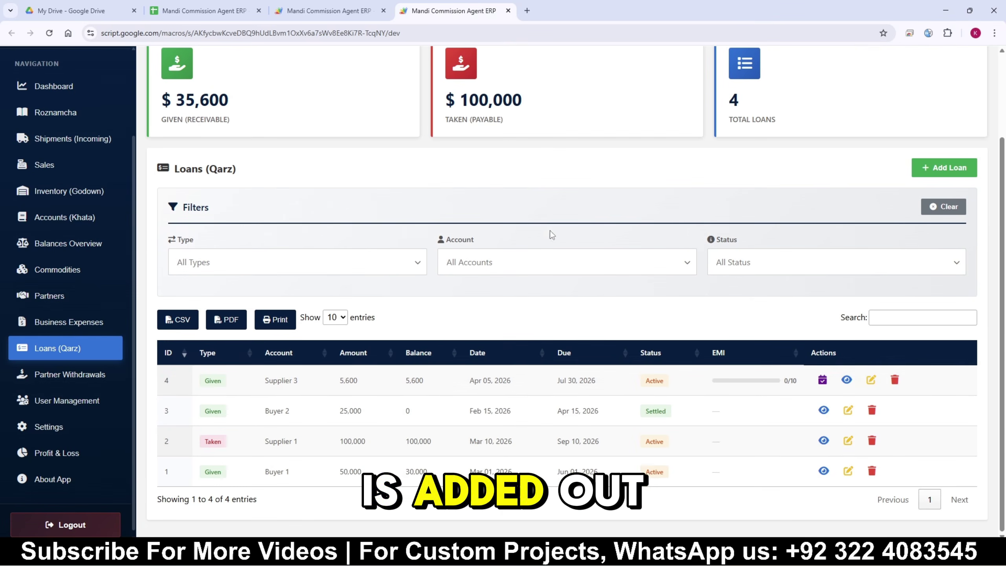
click(822, 380)
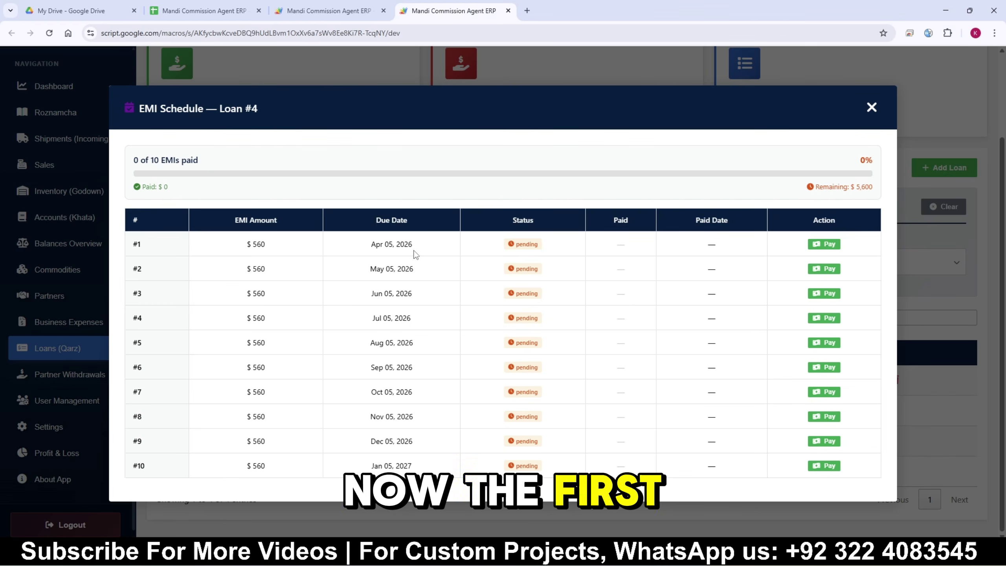
drag(415, 253, 370, 252)
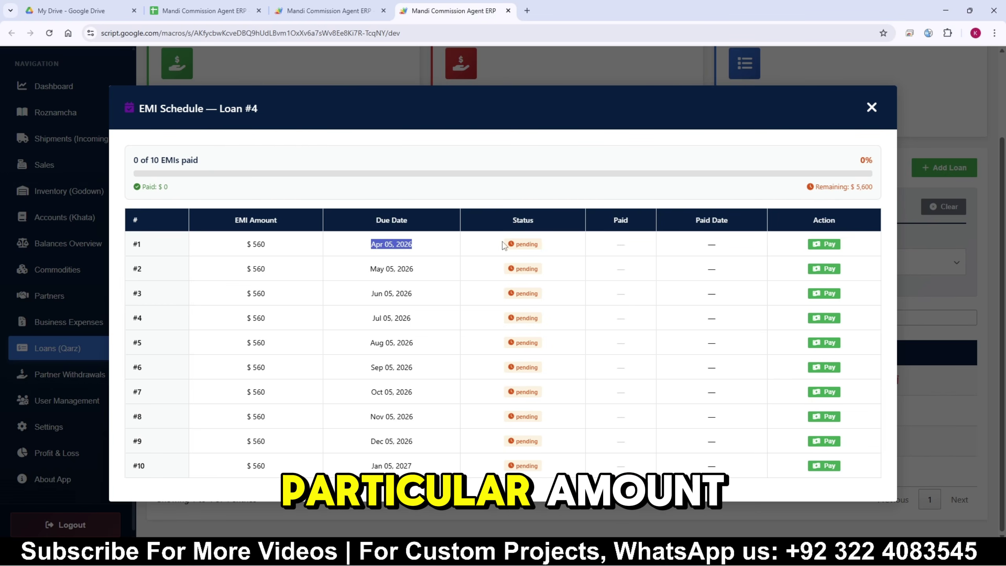
drag(503, 243, 539, 247)
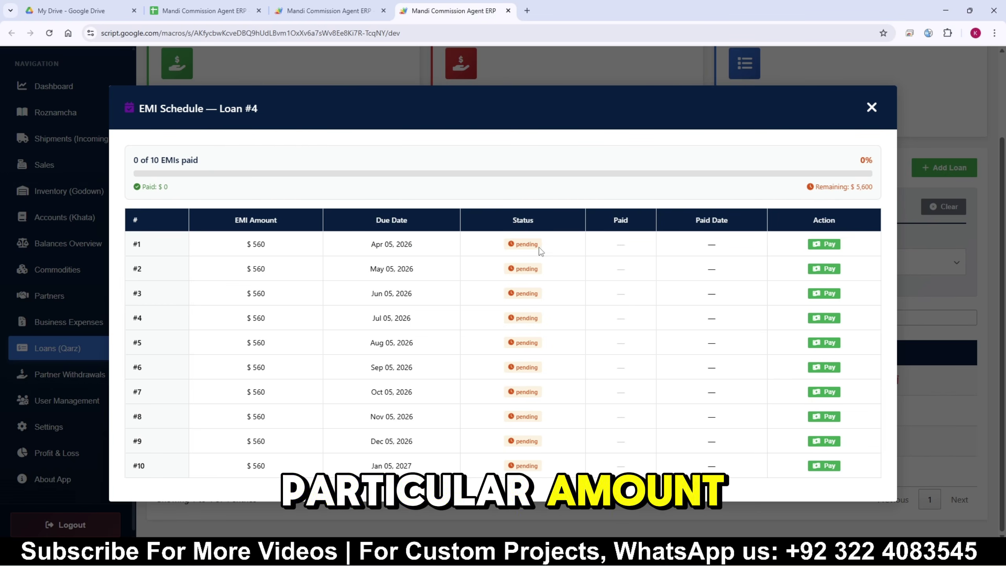
click(827, 245)
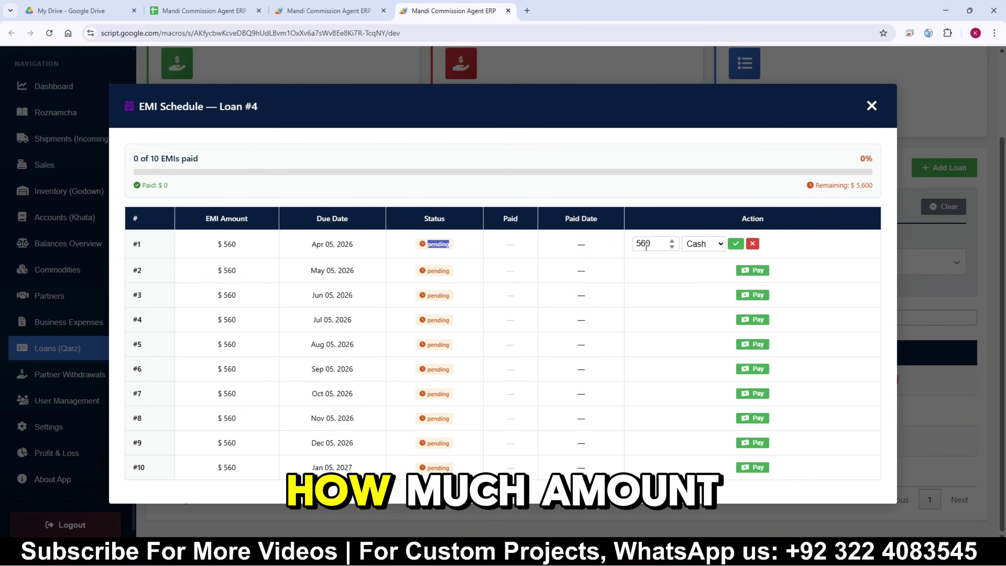
click(698, 244)
click(702, 258)
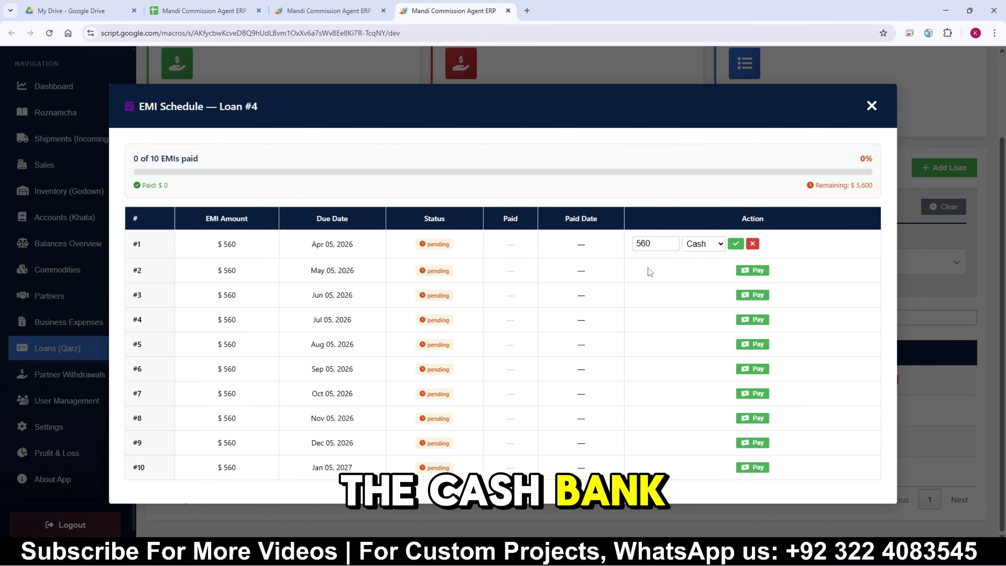
click(735, 243)
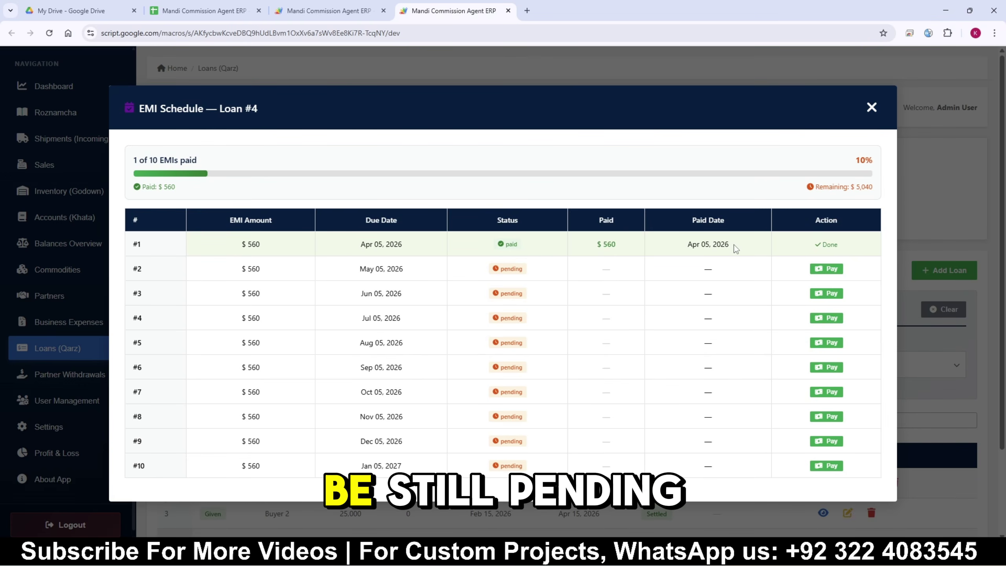
Close the EMI schedule and review the types, balances and EMI progress in the loans list.
click(871, 107)
scroll(835, 357, down, 3)
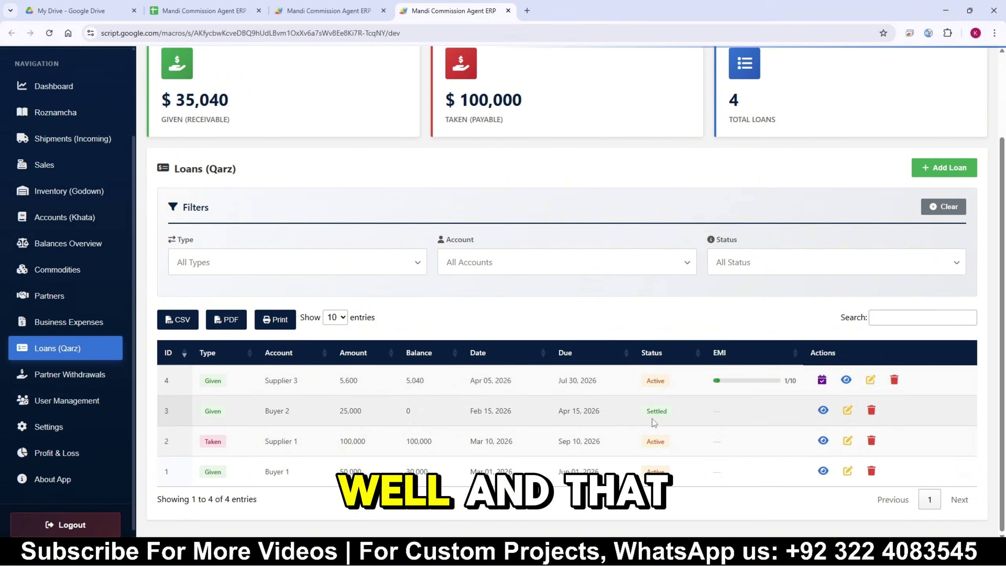
scroll(663, 423, up, 3)
scroll(454, 367, down, 3)
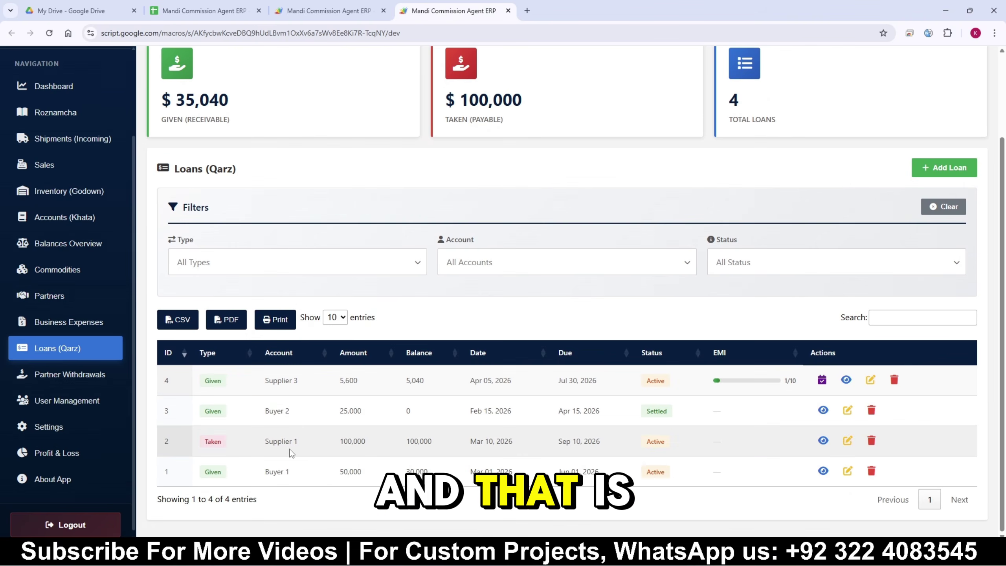
double_click(210, 441)
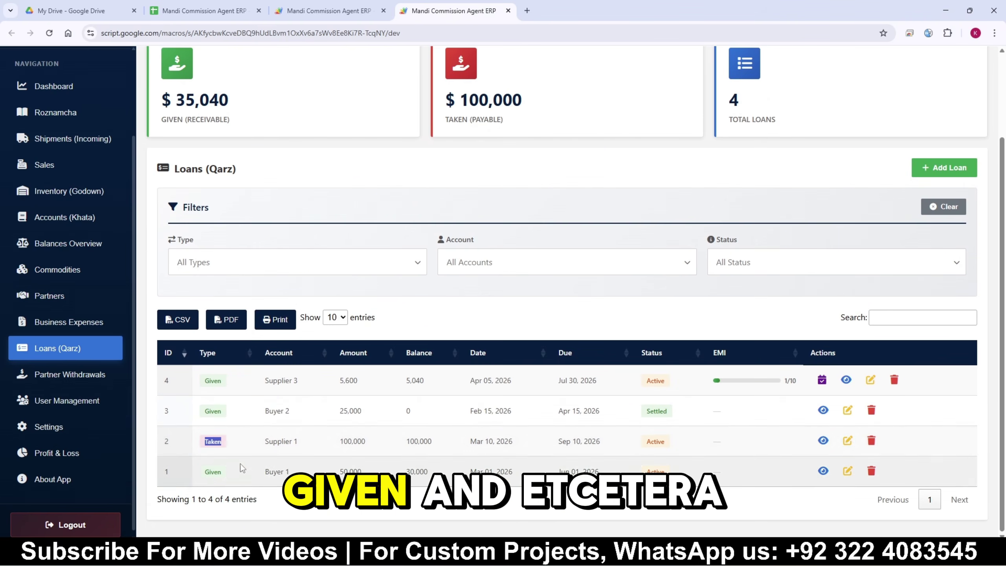
Look over the Partners page and the list of recorded business expenses.
click(49, 295)
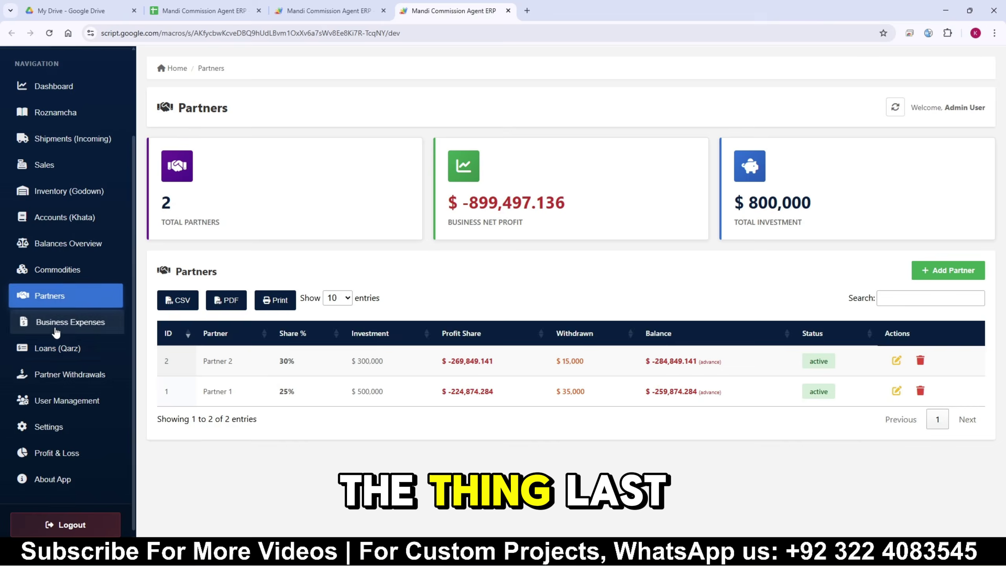
click(67, 321)
scroll(516, 292, down, 3)
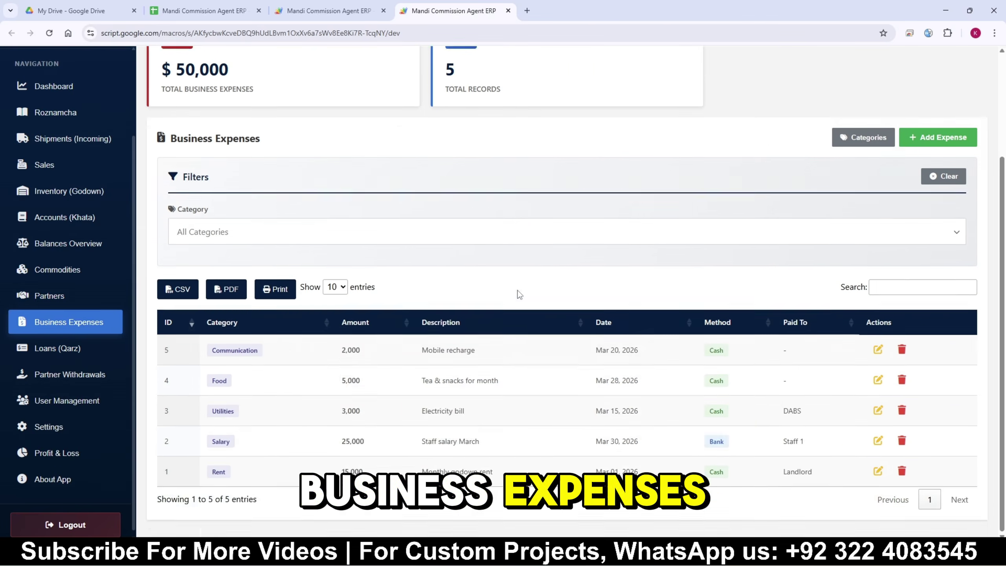
Review the blank business expense form and the expense categories list, closing each without changes.
click(929, 144)
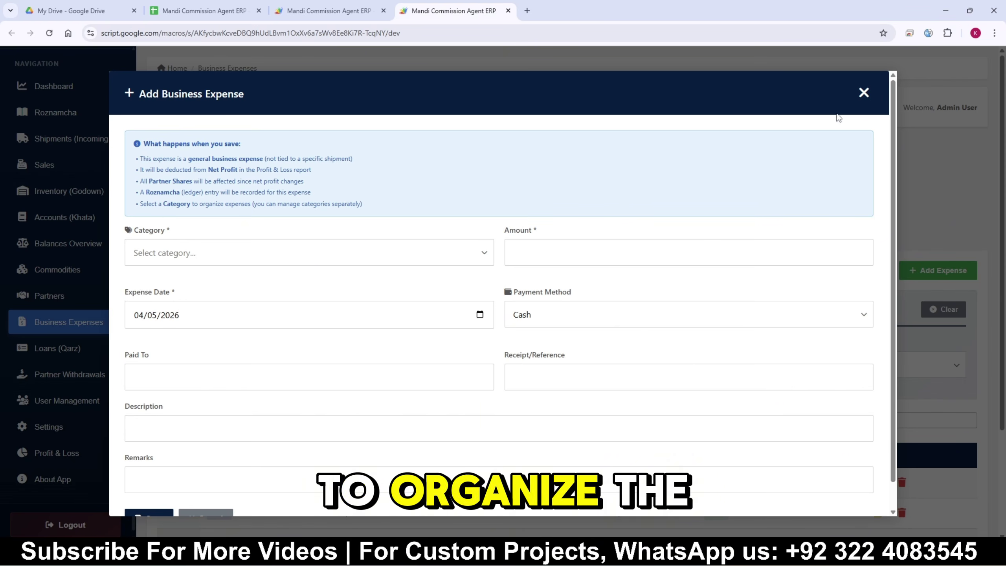
scroll(759, 189, down, 1)
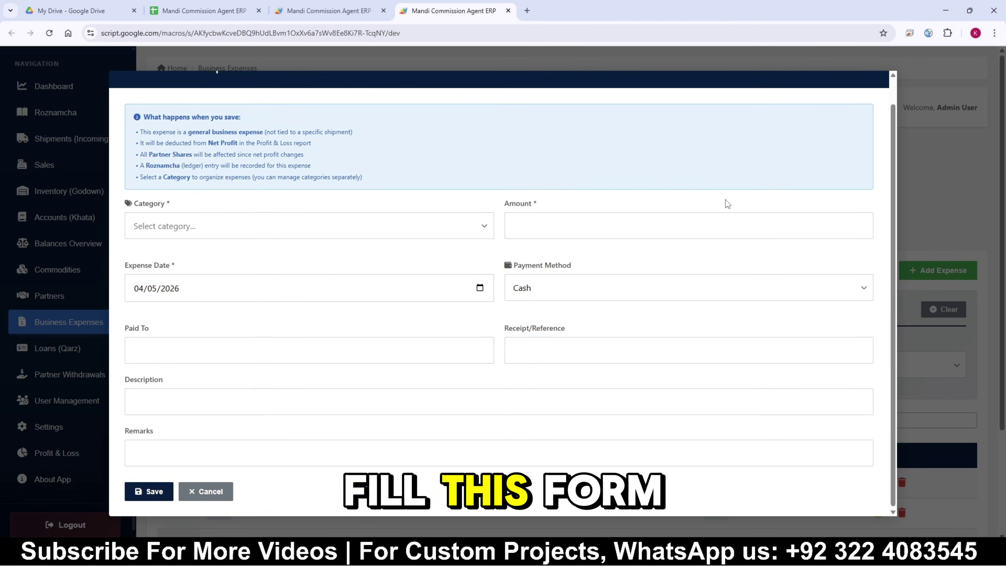
scroll(725, 201, up, 1)
click(864, 93)
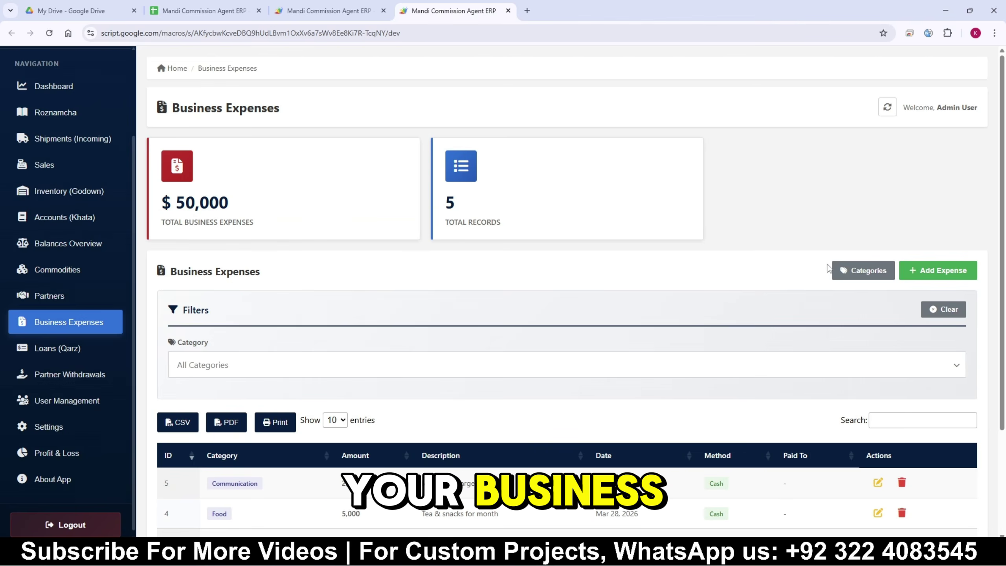
click(852, 273)
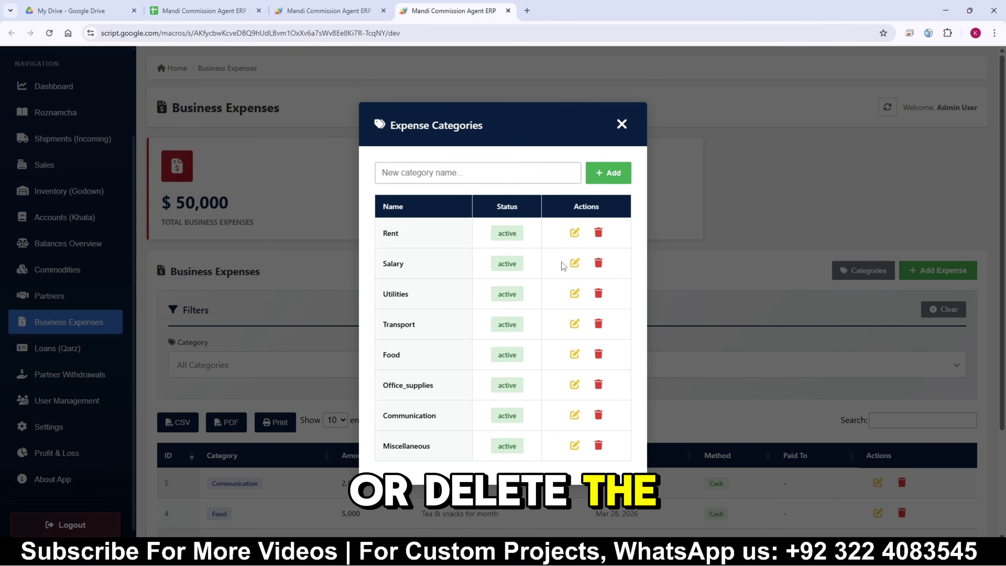
click(624, 124)
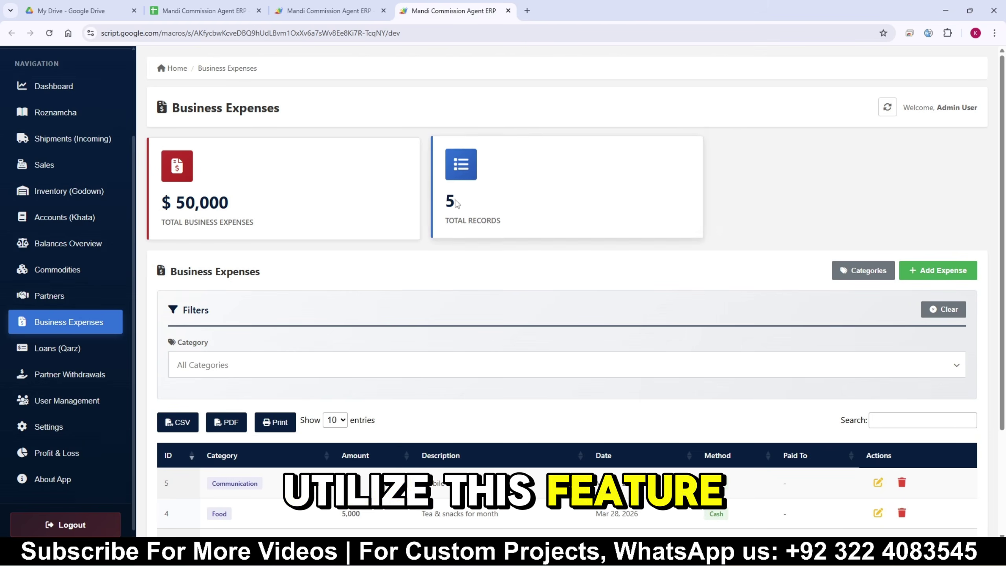
Review the Profit & Loss report, including the cost of goods and each partner's share and remaining amounts.
click(47, 462)
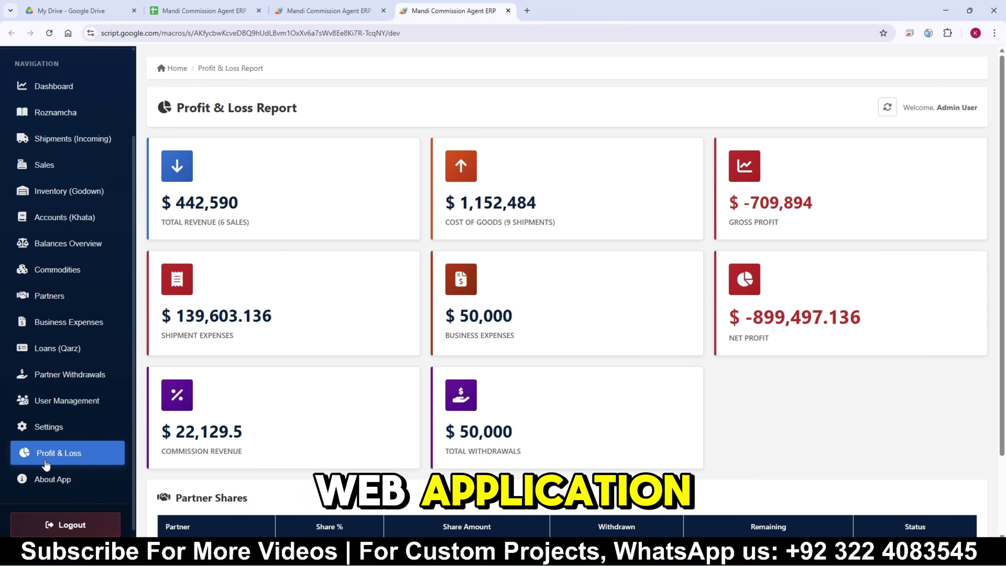
drag(556, 223, 428, 191)
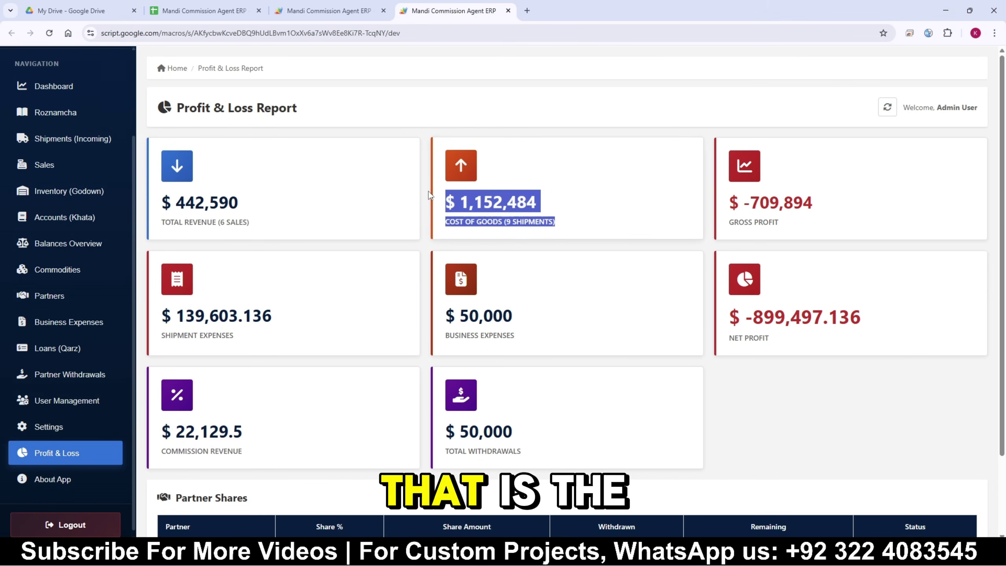
scroll(644, 269, down, 2)
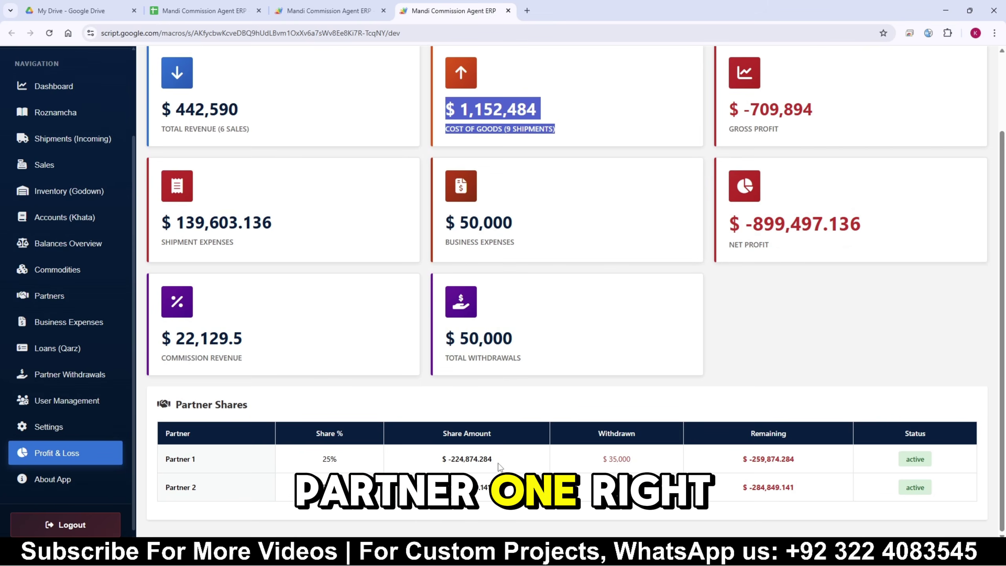
drag(498, 463, 498, 489)
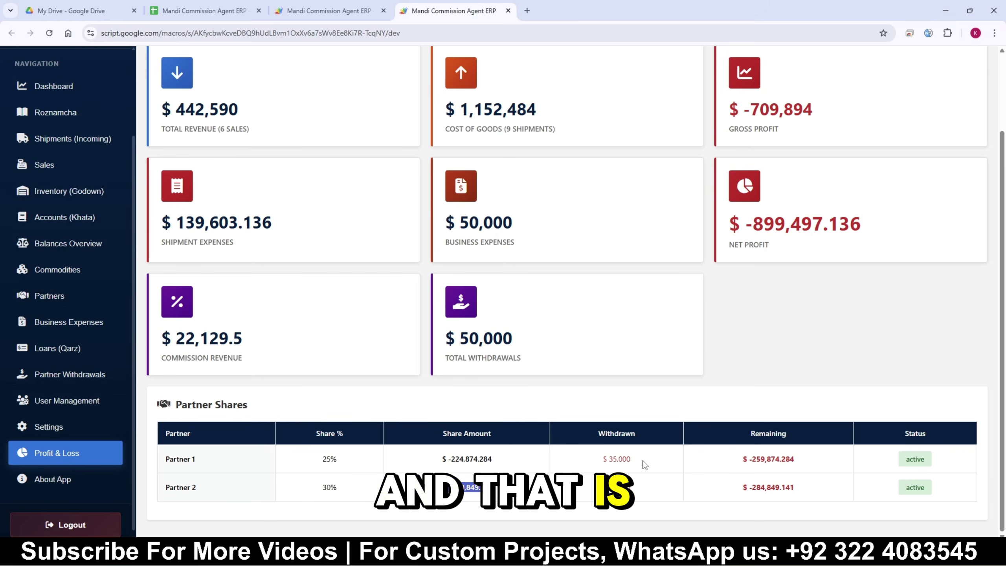
drag(741, 459, 795, 460)
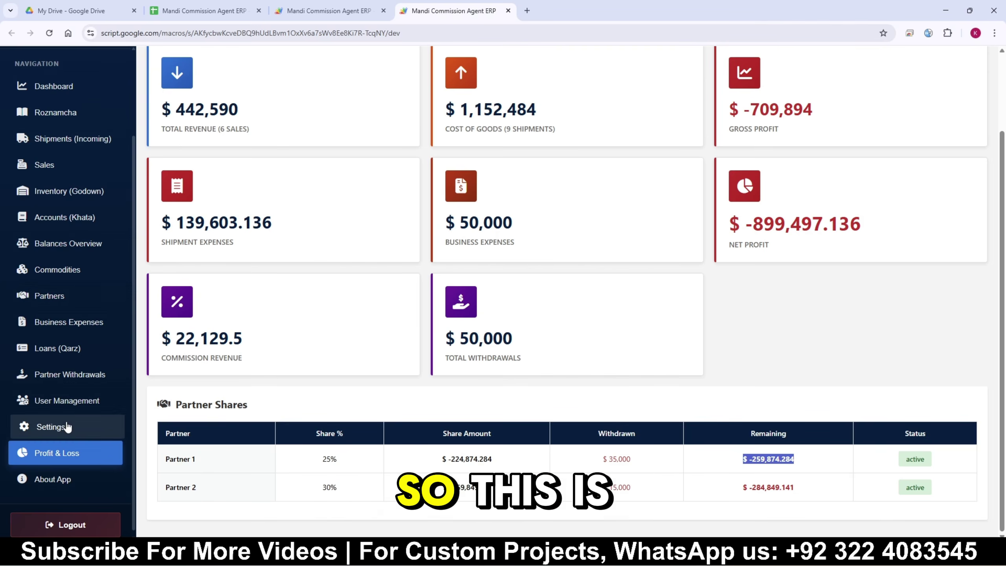
Check the app branding settings and review the User Roles & Permissions table in the app information, especially the Partner role.
click(102, 425)
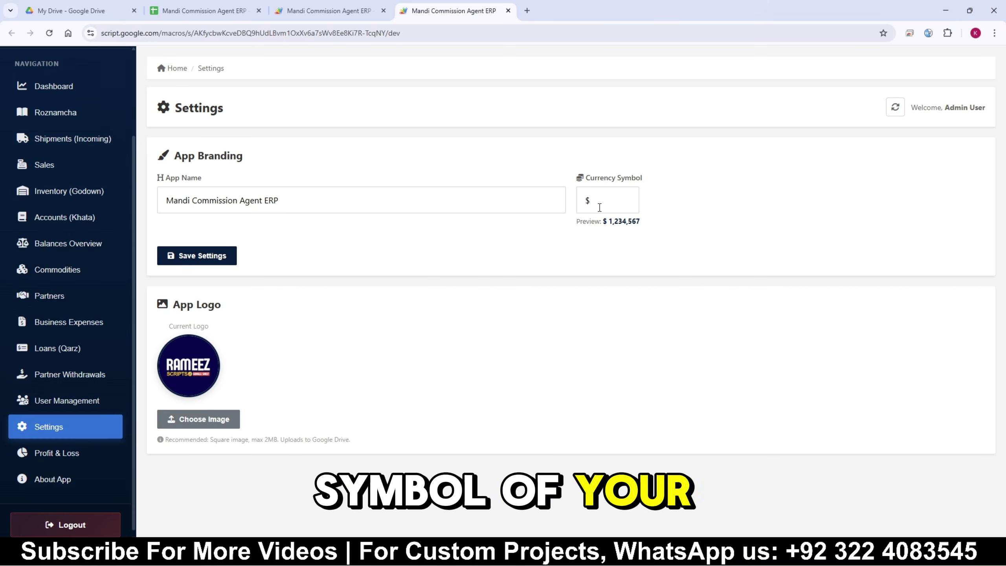
click(61, 475)
scroll(570, 277, down, 6)
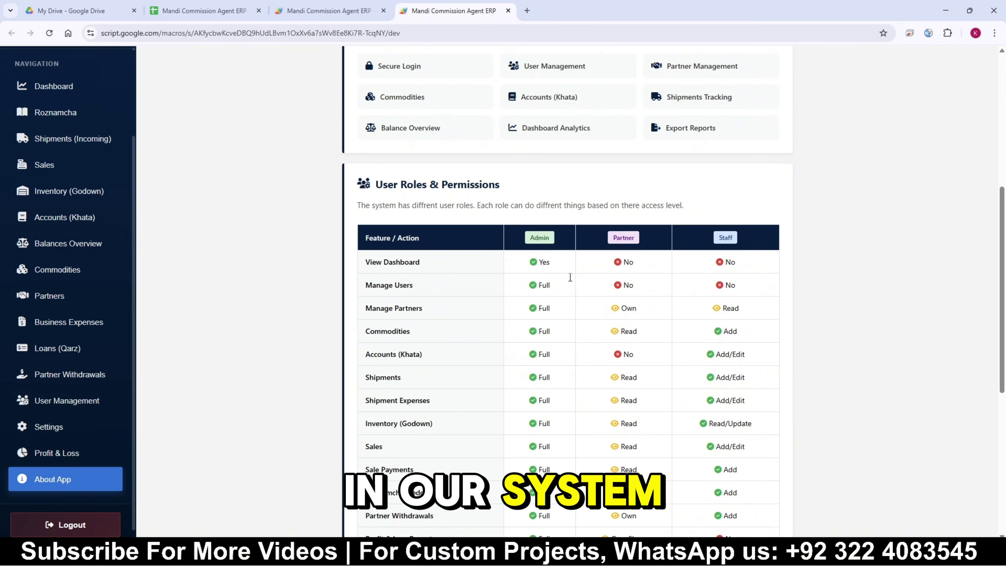
scroll(712, 242, down, 8)
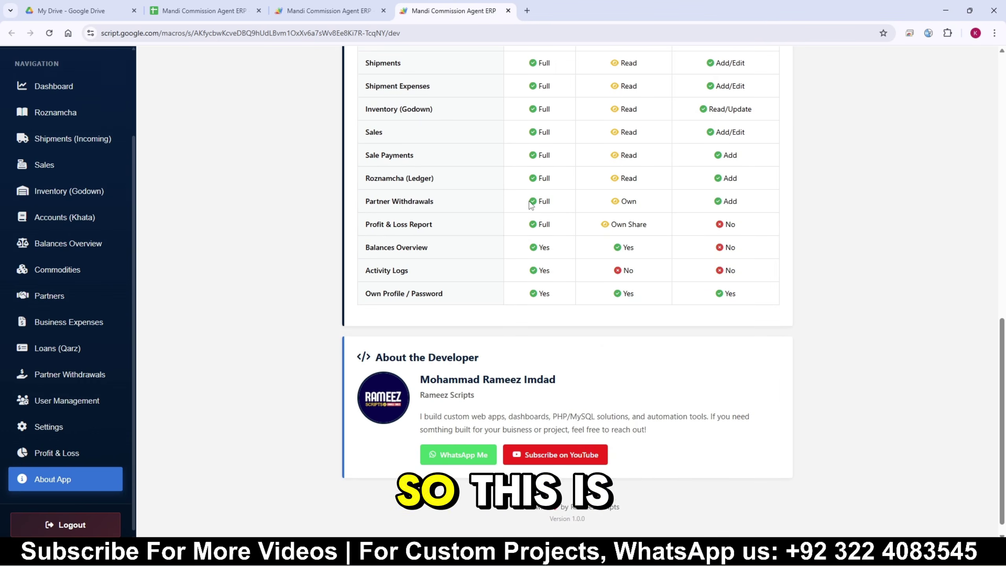
scroll(530, 205, up, 6)
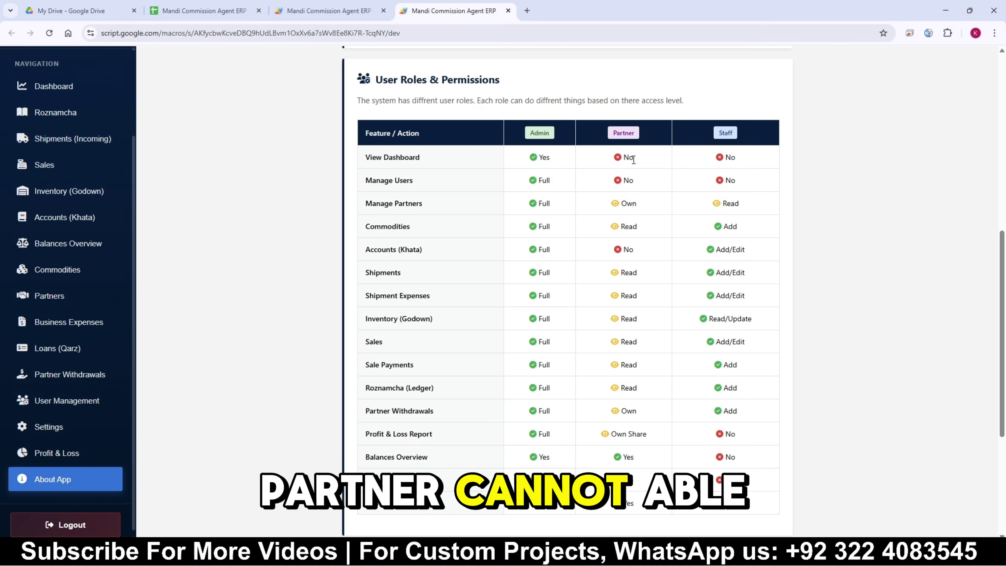
drag(634, 157, 613, 163)
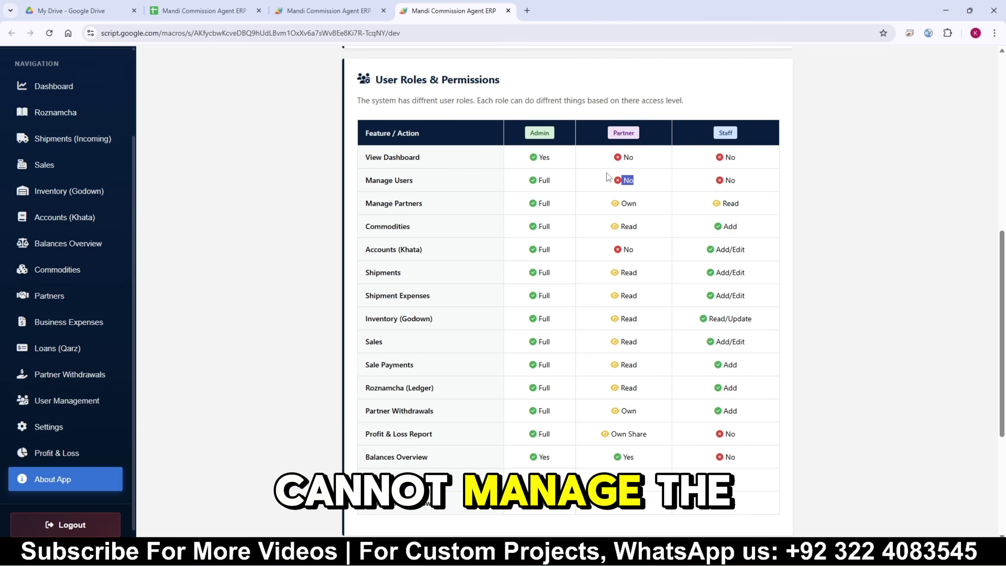
drag(635, 204, 636, 227)
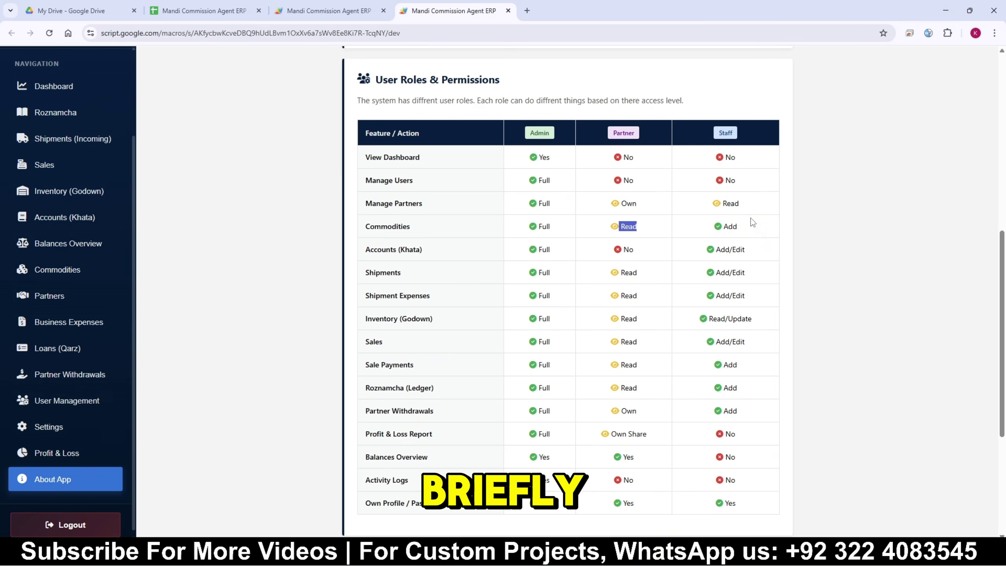
scroll(139, 305, up, 6)
In Google Sheets, create a copy of the Mandi Commission Agent ERP spreadsheet by opening its modified URL in a new tab.
click(237, 12)
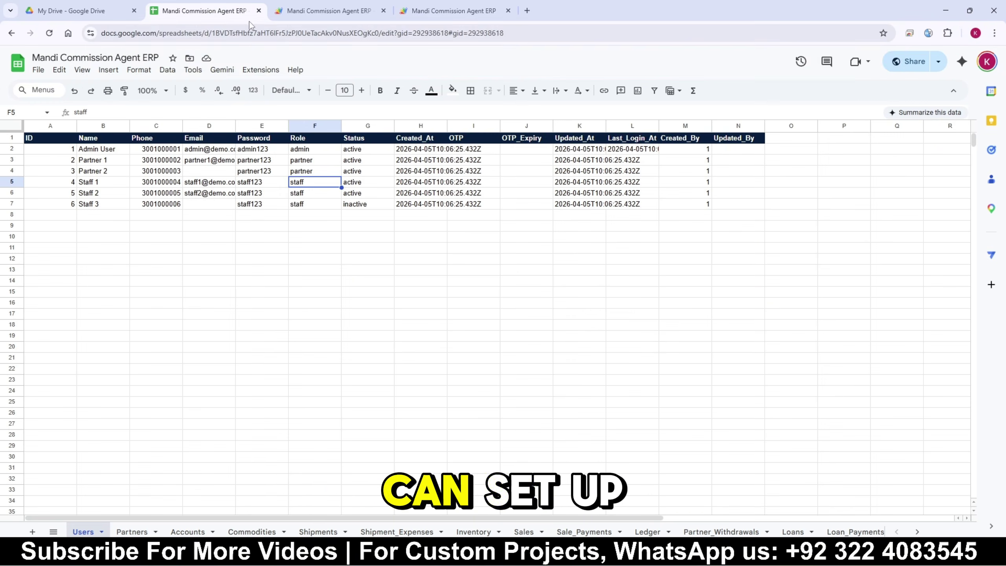
click(384, 34)
key(ctrl+c)
key(ctrl+t)
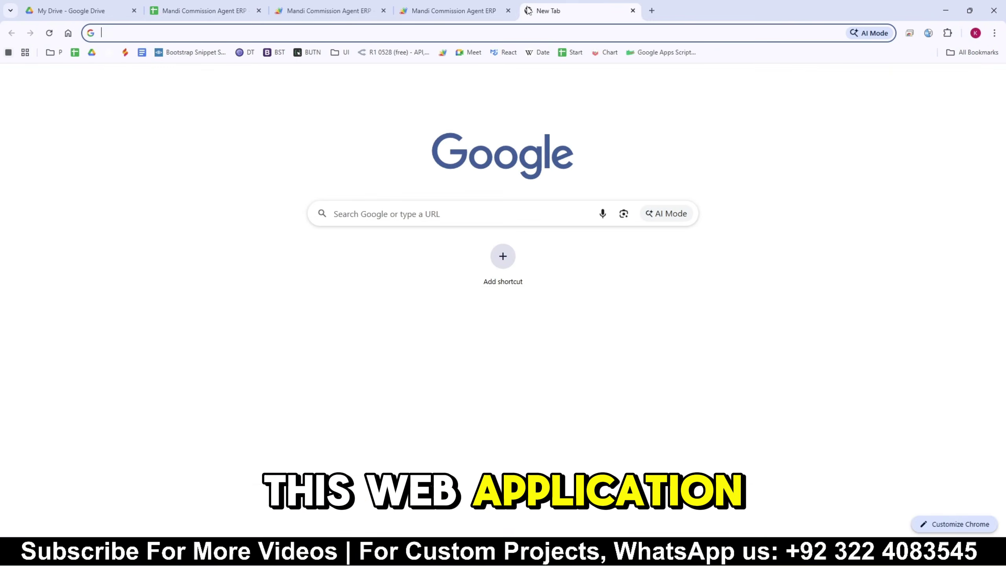
key(ctrl+v)
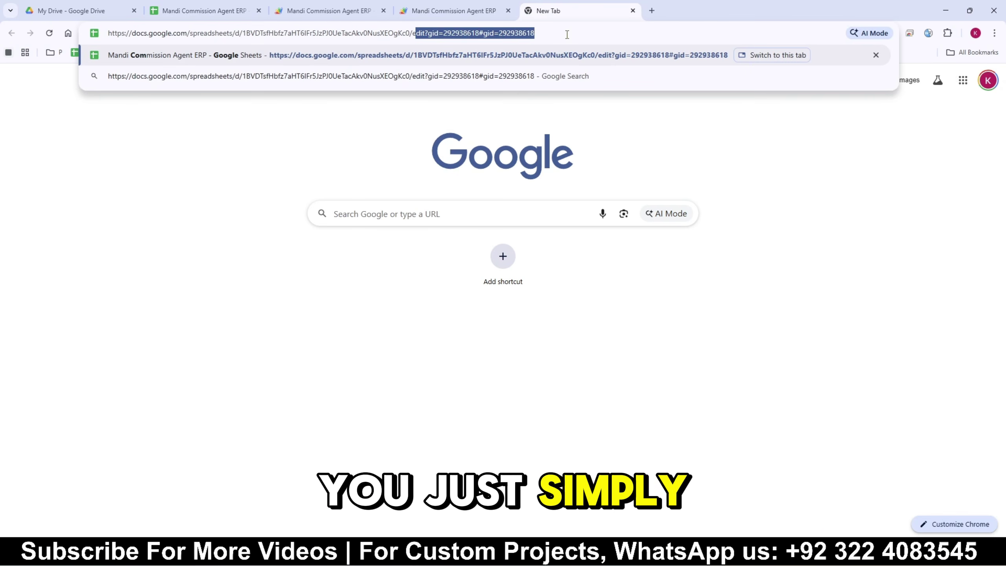
text(ci)
key(Return)
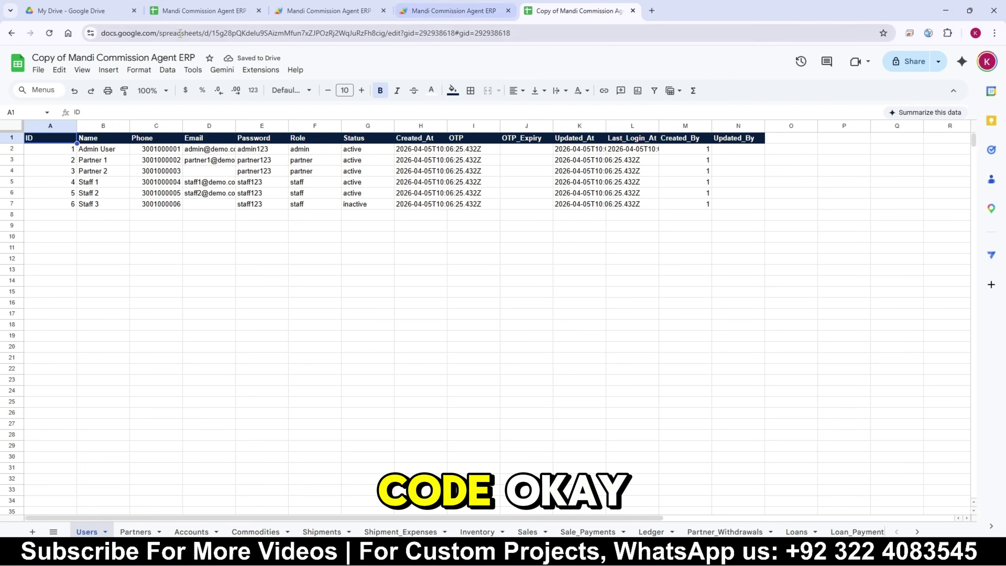
Open the copied spreadsheet's Apps Script project and view its index.html file.
click(251, 75)
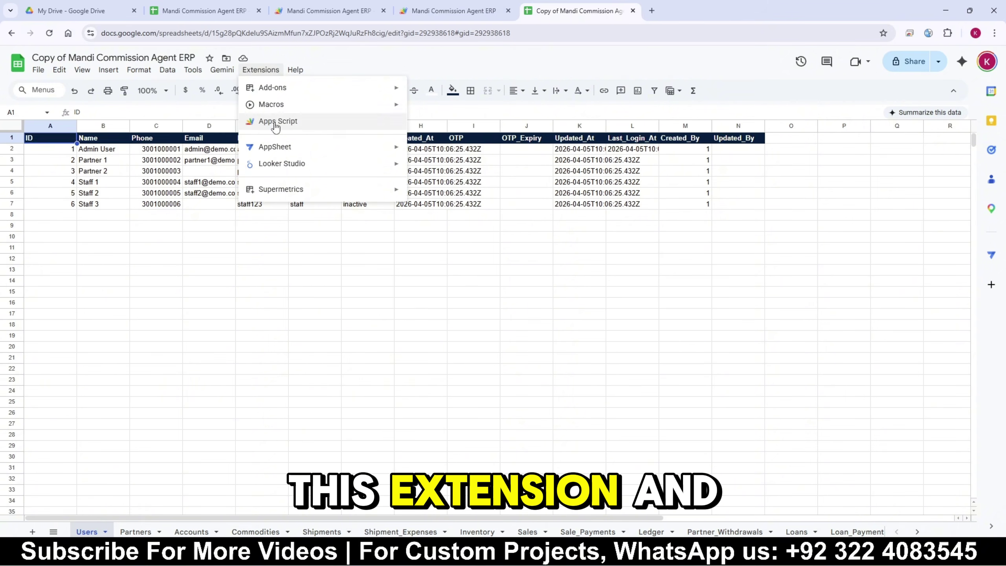
click(282, 122)
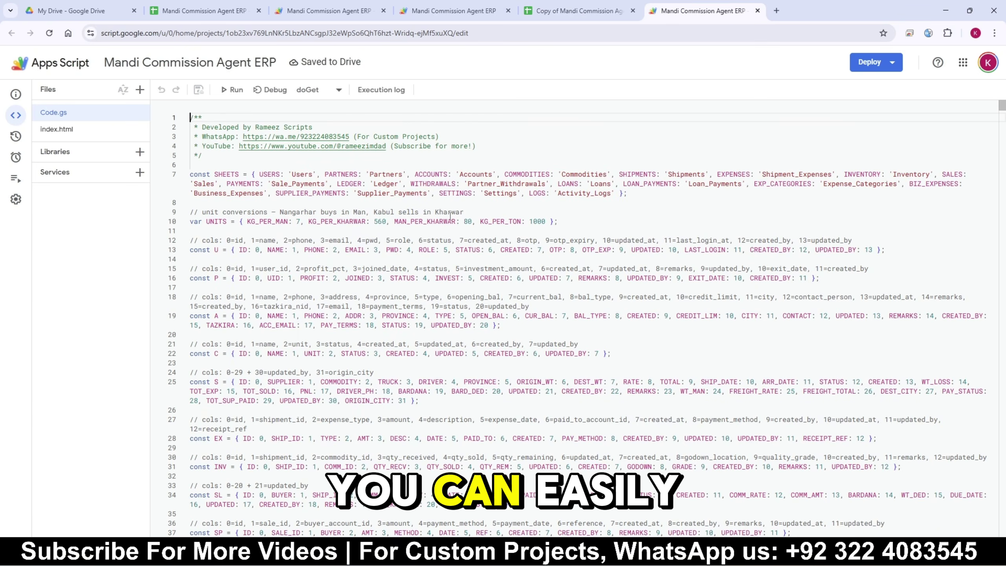
click(78, 130)
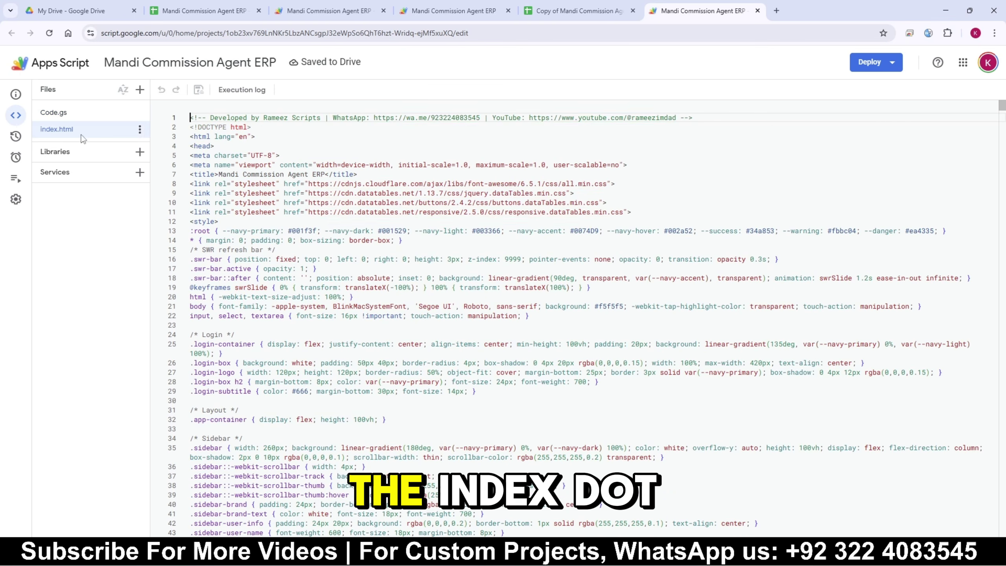
Create and deploy a new deployment of type Web app with access set to Anyone.
click(871, 65)
click(886, 89)
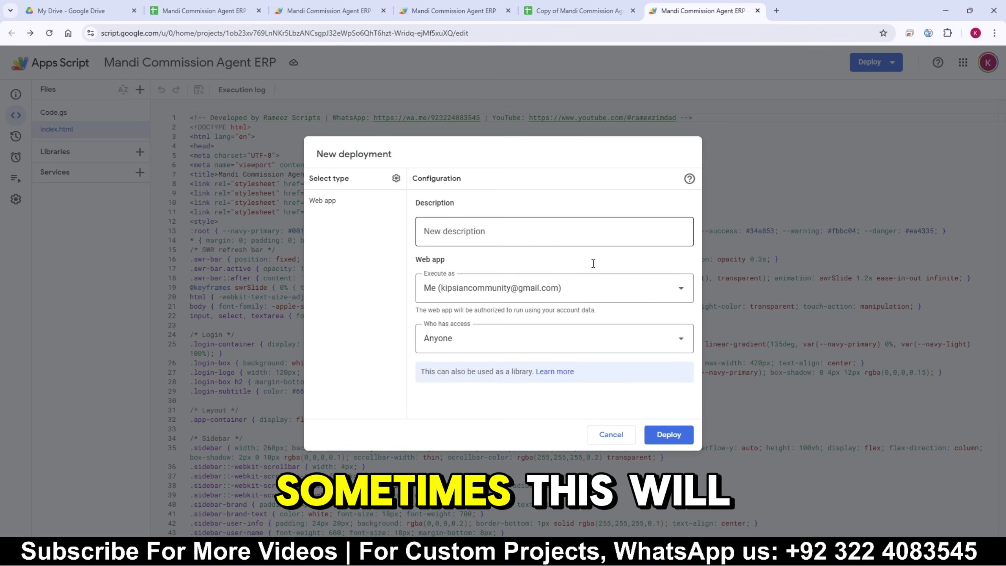
click(395, 179)
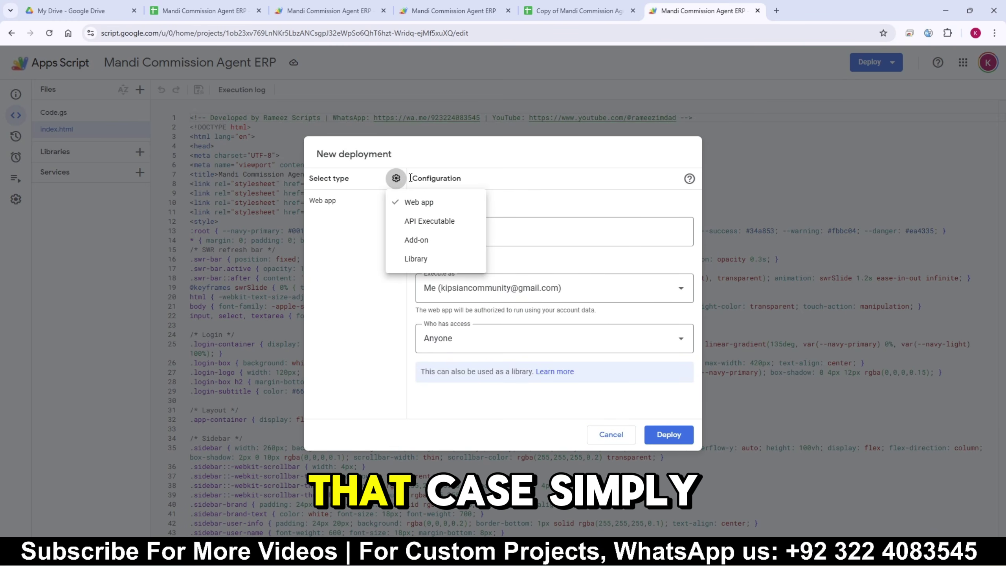
click(410, 203)
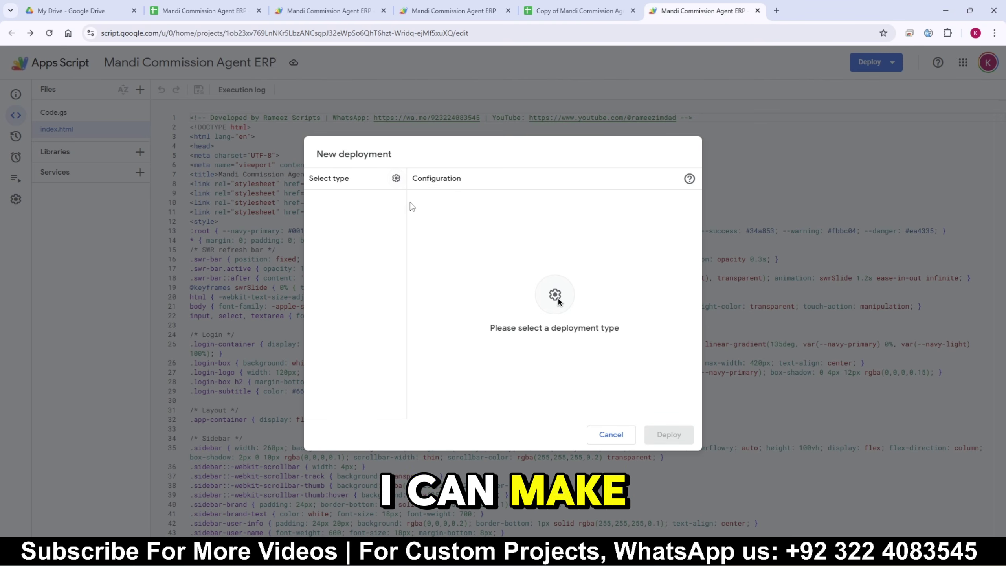
click(395, 180)
click(418, 203)
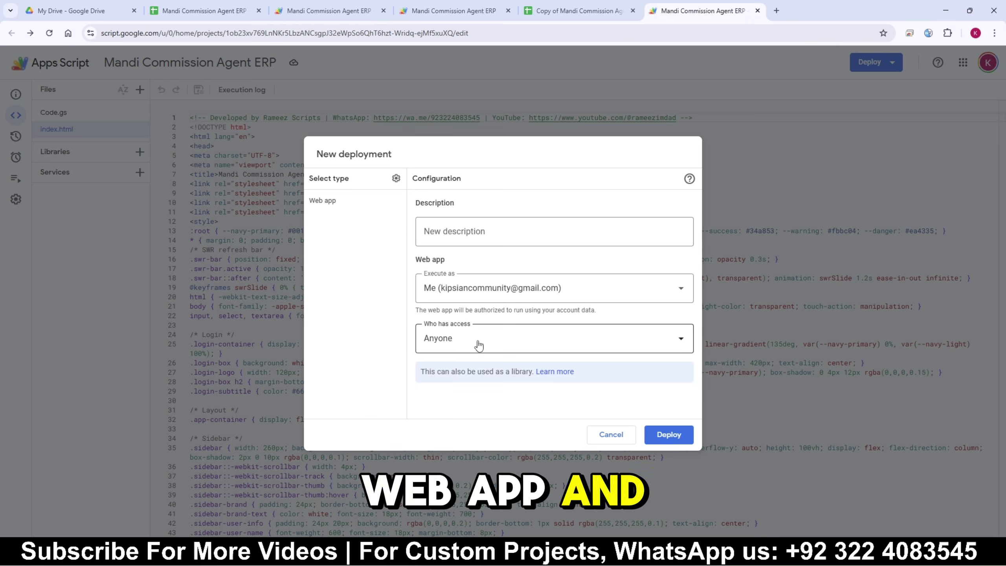
click(464, 339)
click(452, 405)
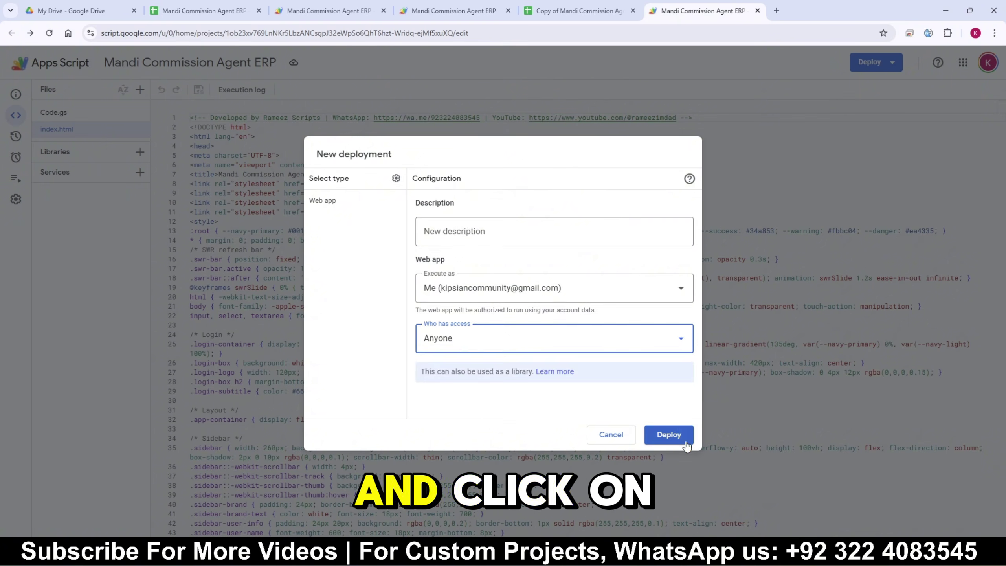
click(669, 434)
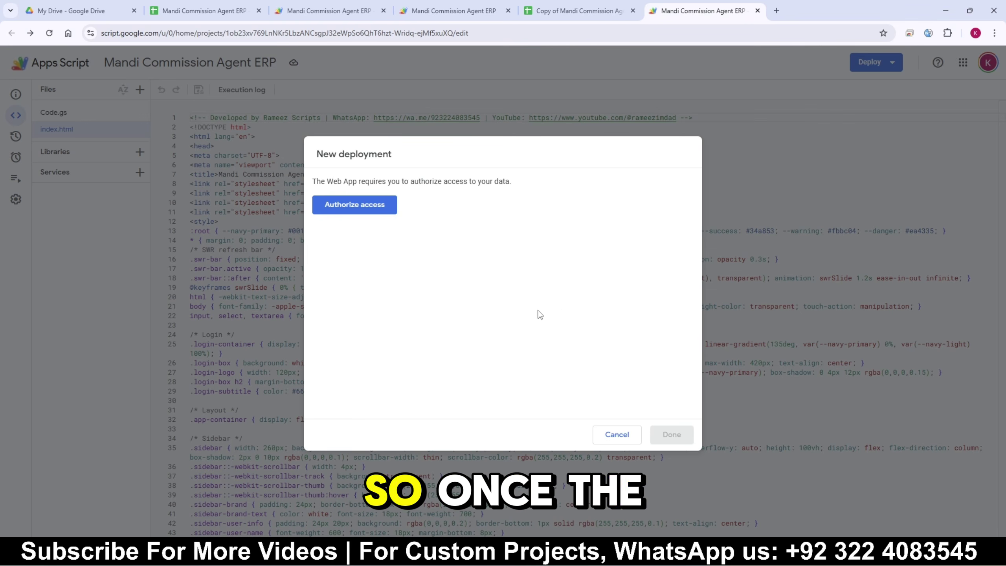
Authorize the web app's access to the Google account, continuing past the unverified-app warning and granting all requested permissions.
click(371, 205)
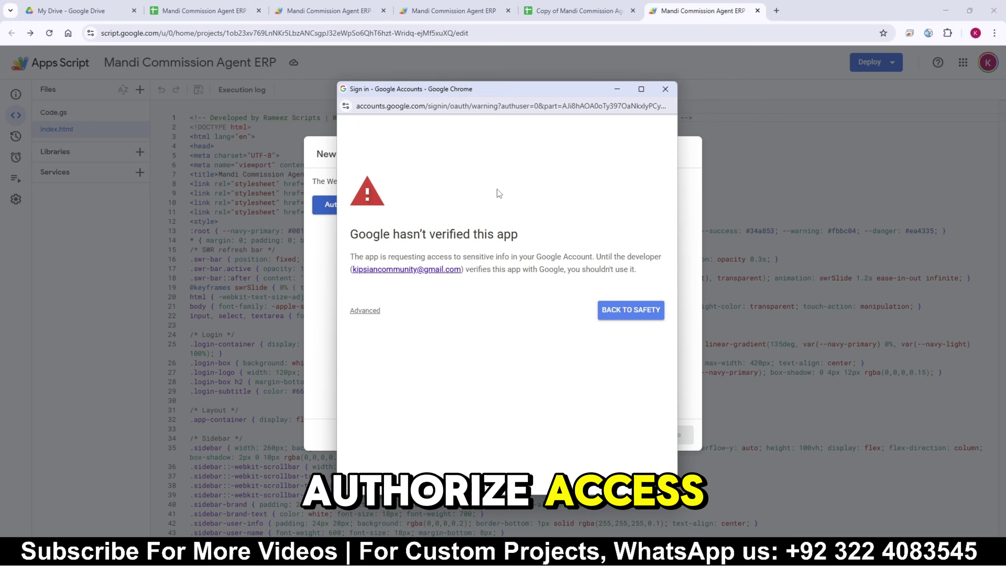
click(369, 311)
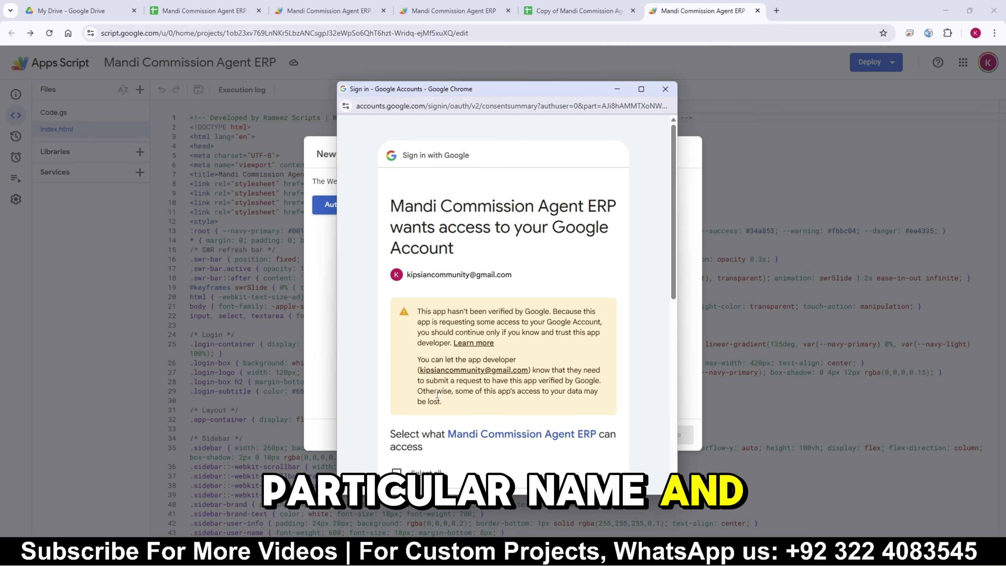
scroll(409, 320, down, 5)
click(425, 211)
scroll(440, 220, down, 3)
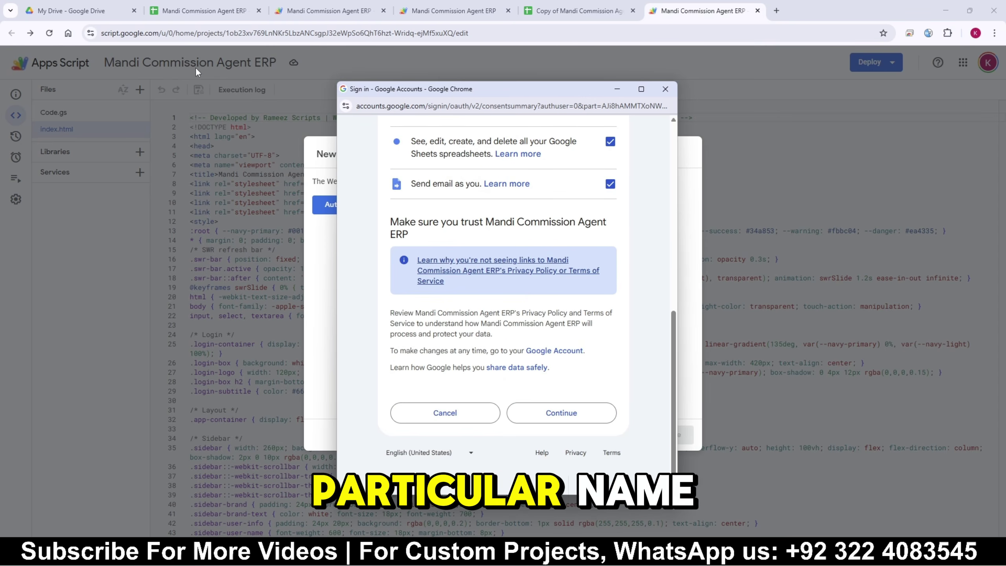
click(547, 414)
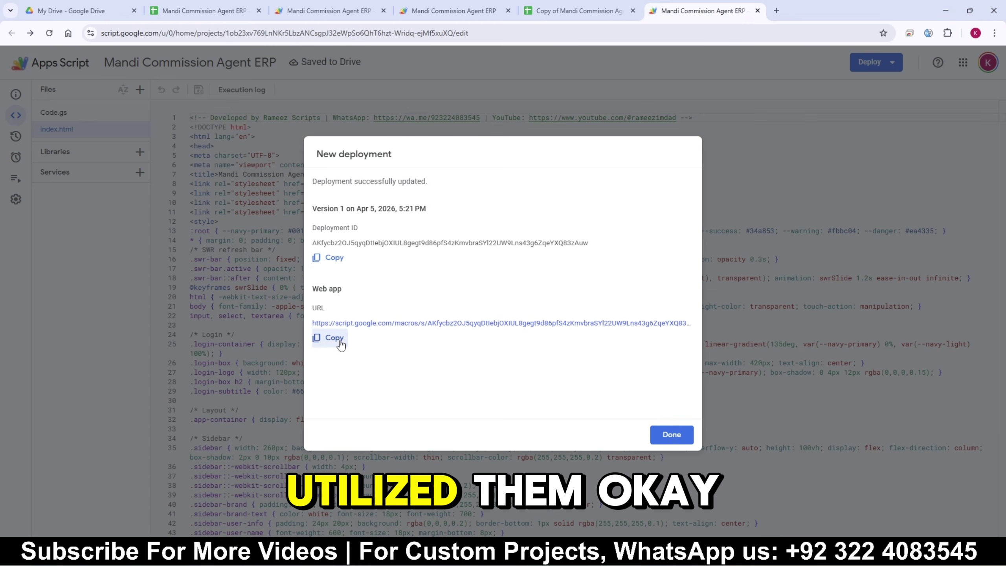
Copy the new deployment's web app URL and open it in a new browser tab.
click(334, 337)
click(776, 10)
key(ctrl+v)
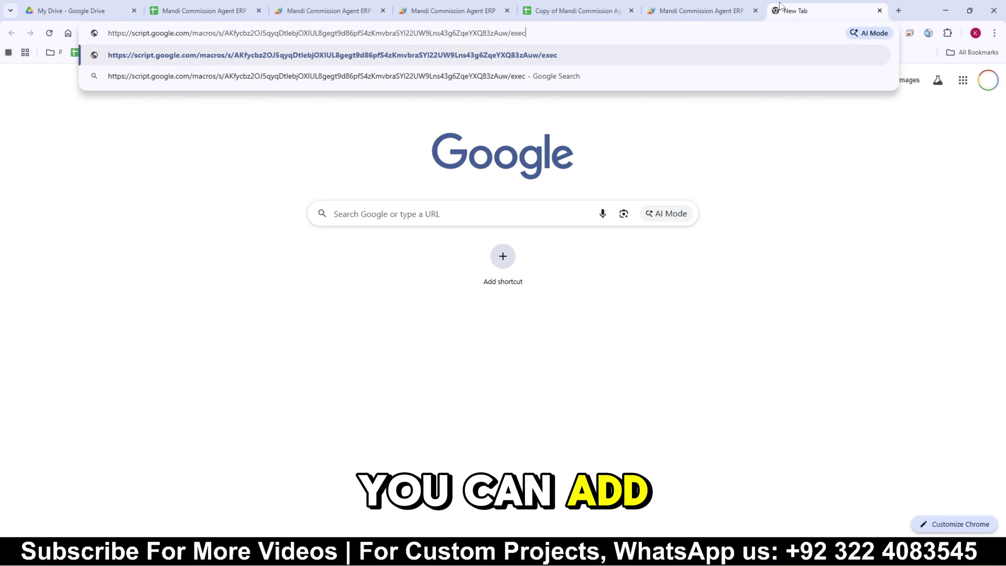
key(Return)
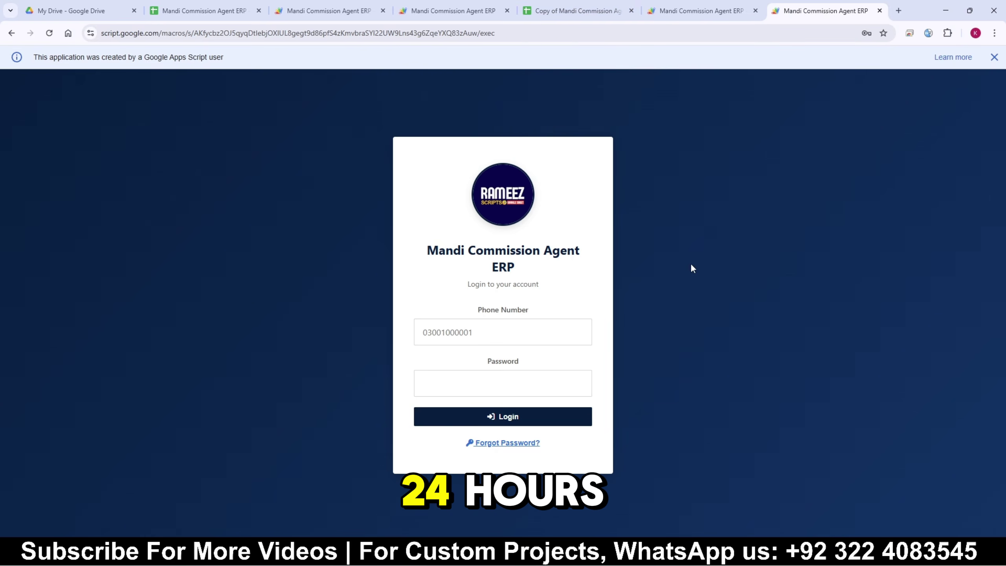
Copy Partner 1's phone number from the copied spreadsheet's Users sheet into the web app's login phone number field.
click(443, 325)
click(578, 10)
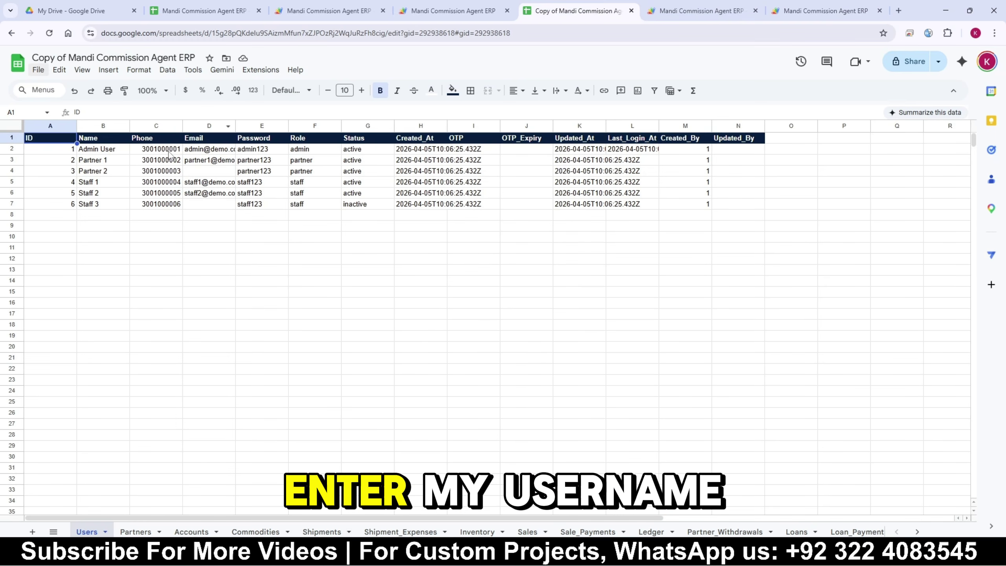
click(169, 150)
click(164, 164)
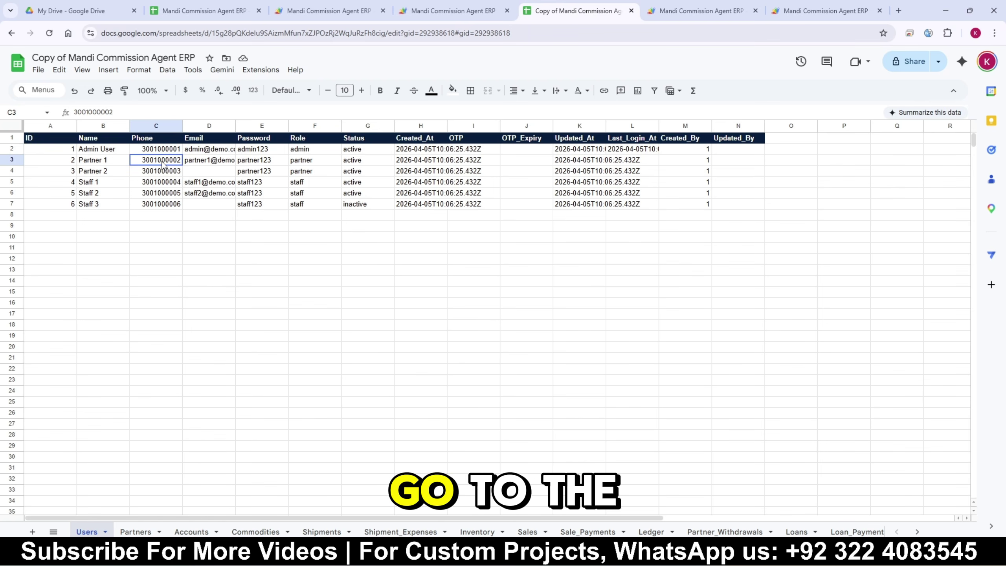
click(825, 11)
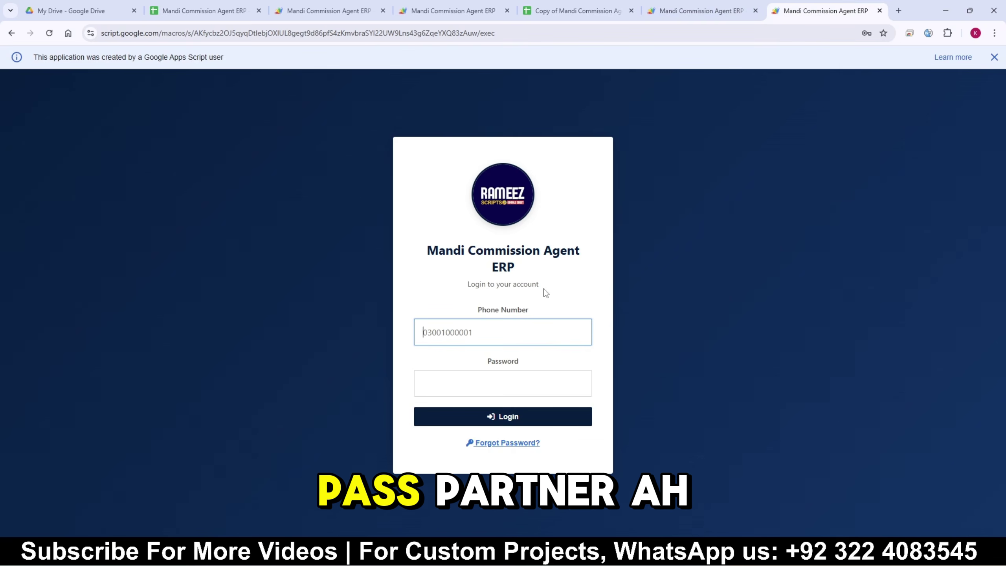
click(472, 336)
click(472, 339)
Copy Partner 1's password from the Users sheet into the login form, log in, and dismiss the Apps Script notice.
click(578, 11)
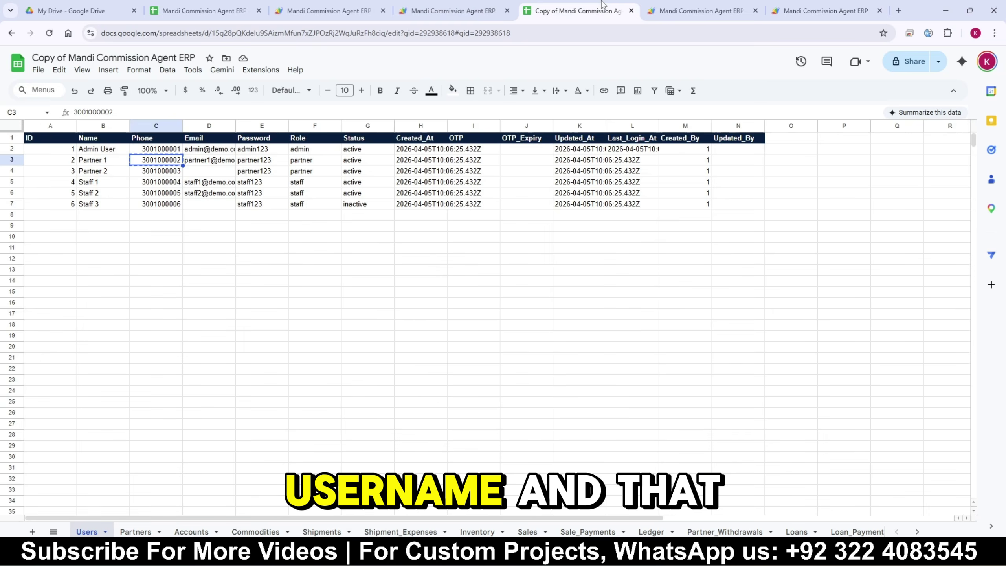
click(246, 162)
key(ctrl+c)
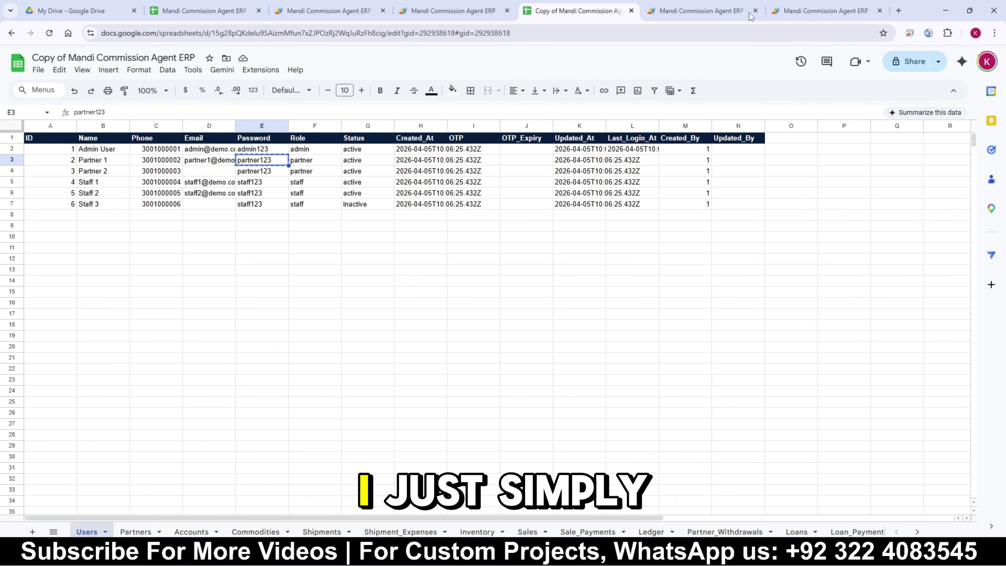
click(825, 11)
click(421, 383)
key(ctrl+v)
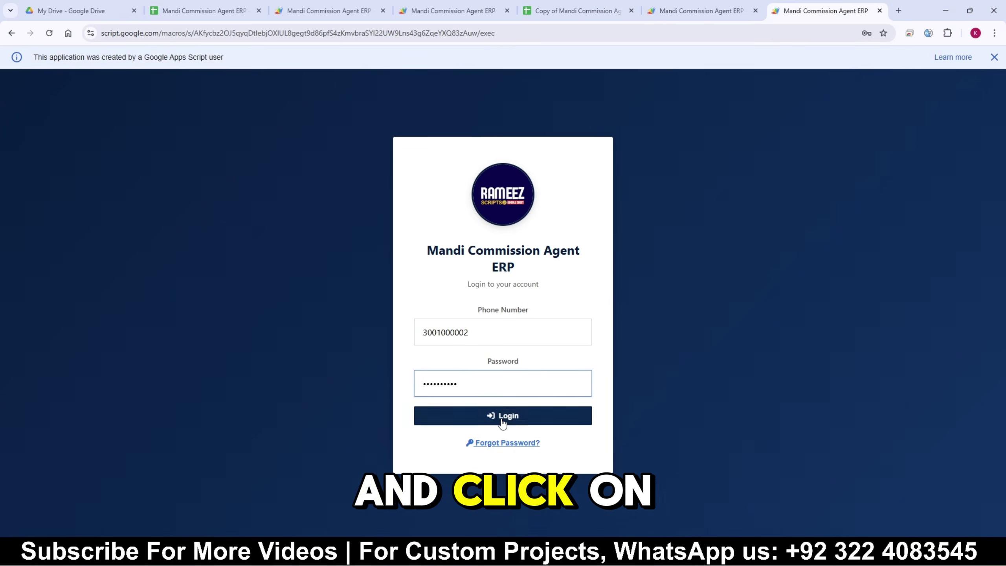
click(501, 417)
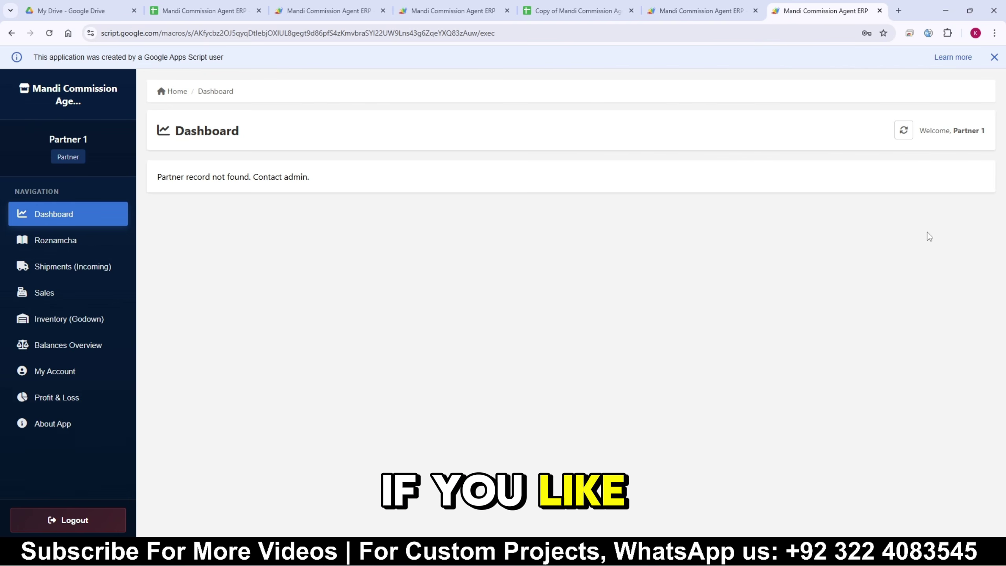
click(994, 58)
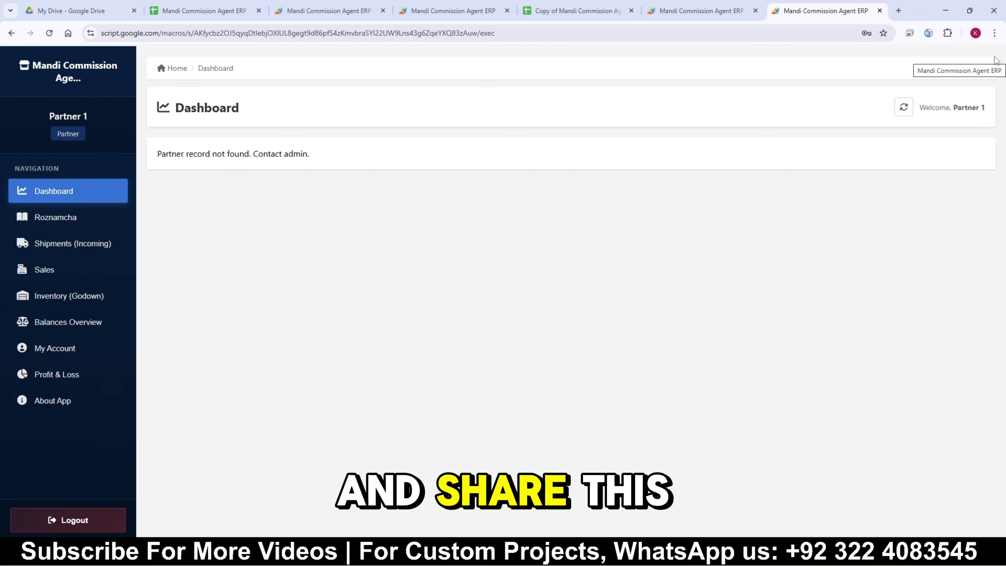